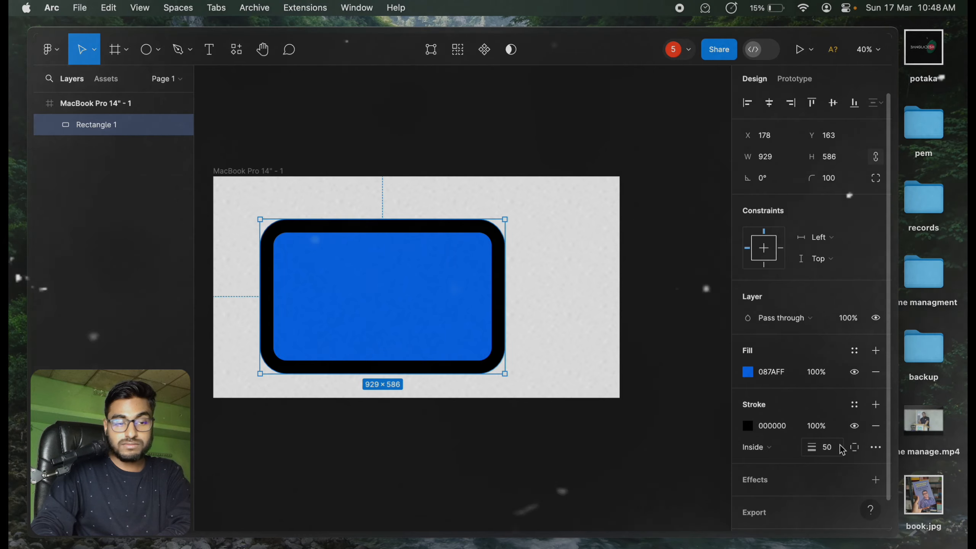
Step: Give the rounded rectangle individual strokes per side and set the bottom side's stroke width to 50
click(863, 450)
click(860, 454)
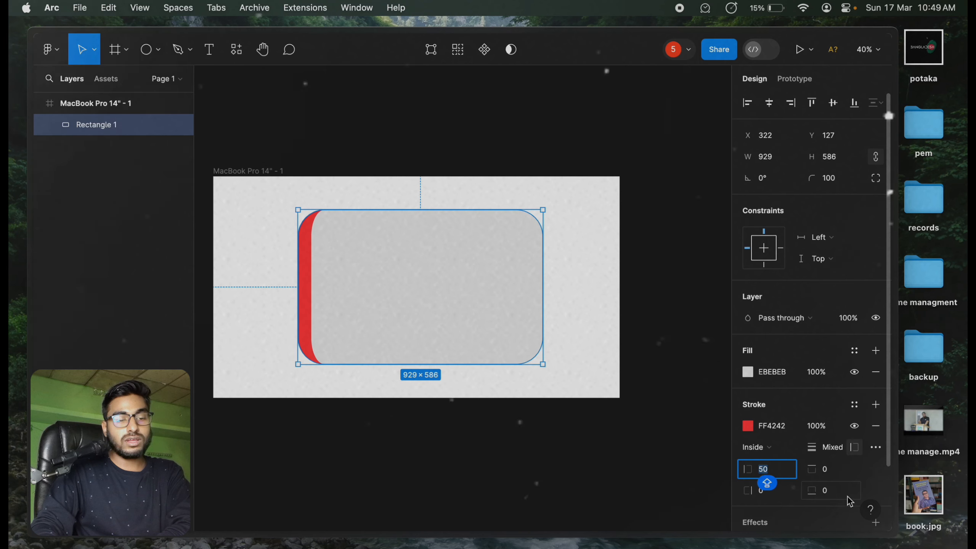
click(841, 493)
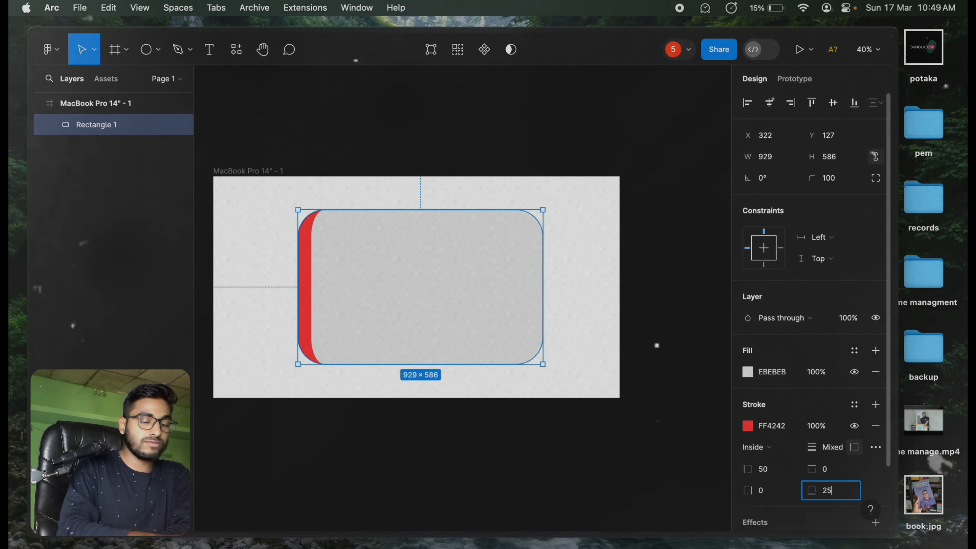
text(50)
key(Return)
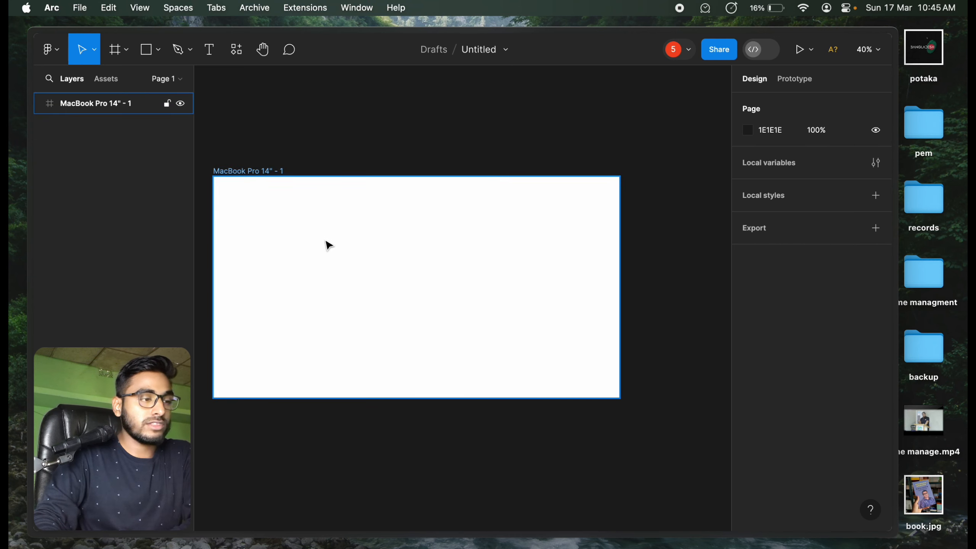
Step: Draw a square about 531 × 531 in the left half of the MacBook Pro 14" frame
click(158, 51)
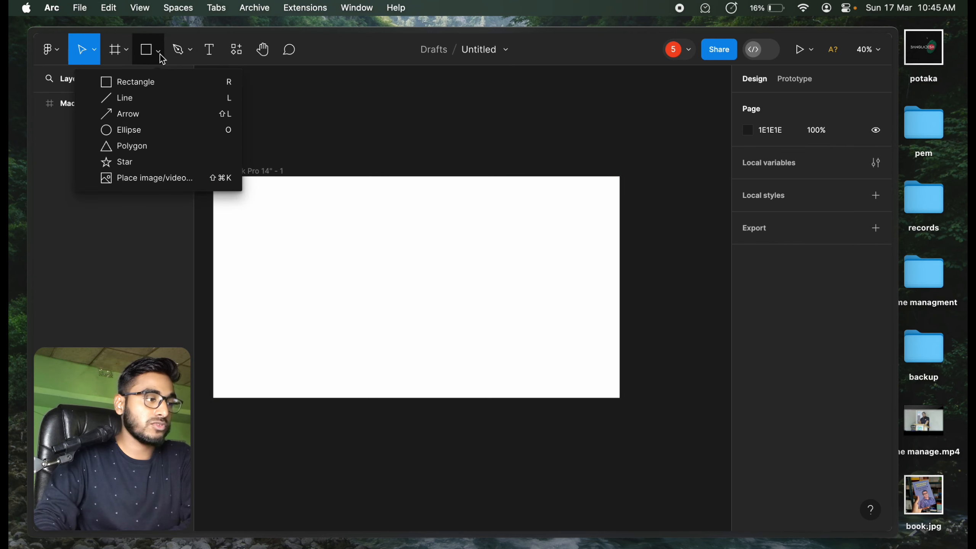
click(145, 82)
mouse_move(261, 226)
mouse_down()
mouse_move(424, 353)
mouse_move(433, 343)
mouse_move(352, 322)
mouse_move(298, 242)
mouse_move(315, 291)
mouse_move(520, 377)
mouse_move(357, 274)
mouse_move(412, 322)
mouse_move(285, 225)
mouse_move(359, 292)
mouse_move(419, 313)
mouse_move(361, 279)
mouse_move(435, 323)
mouse_move(400, 286)
mouse_up()
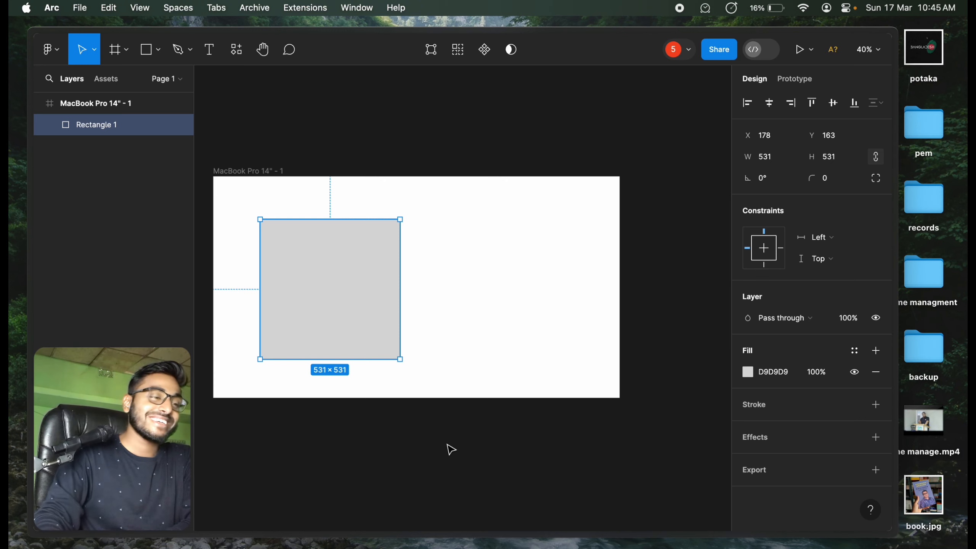
click(507, 170)
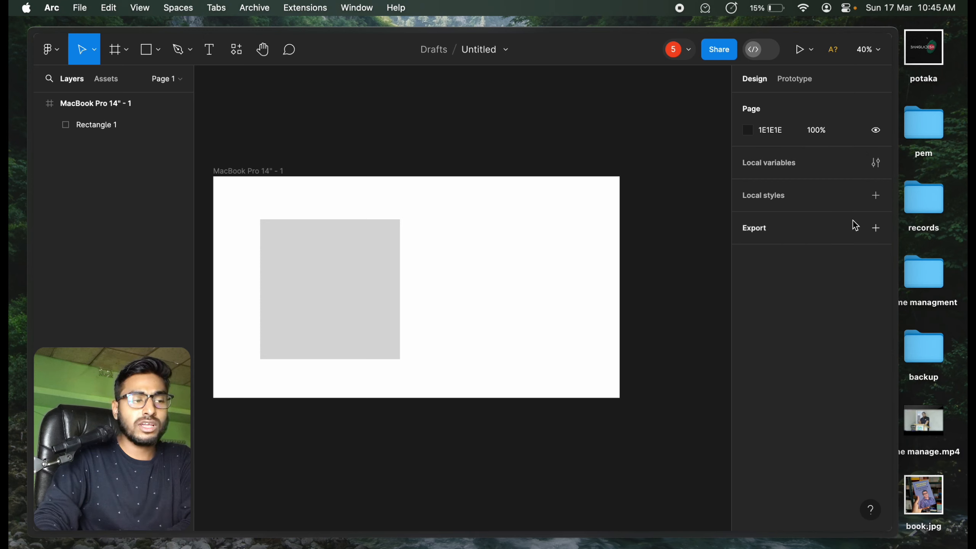
Step: Change the square's fill to the bright blue 087AFF
click(332, 300)
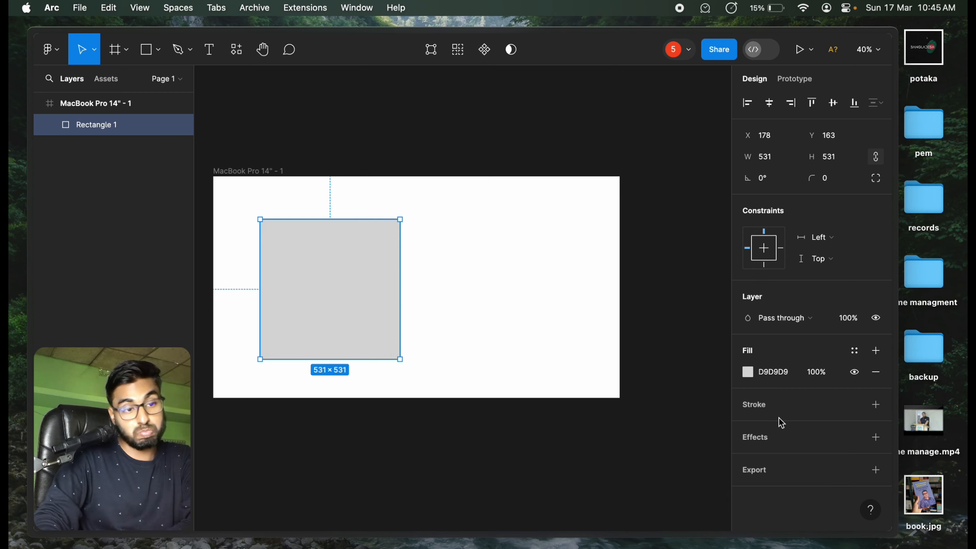
click(749, 371)
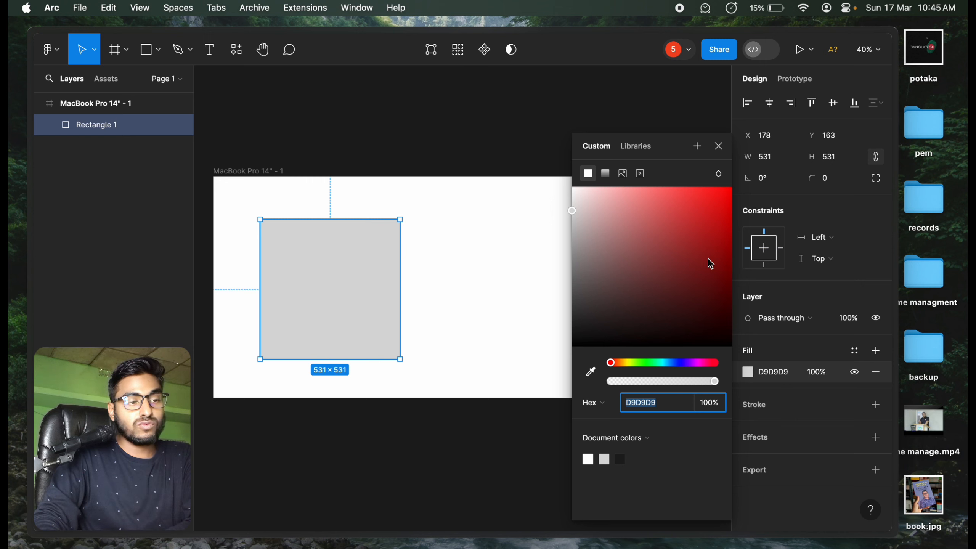
drag(708, 260, 683, 207)
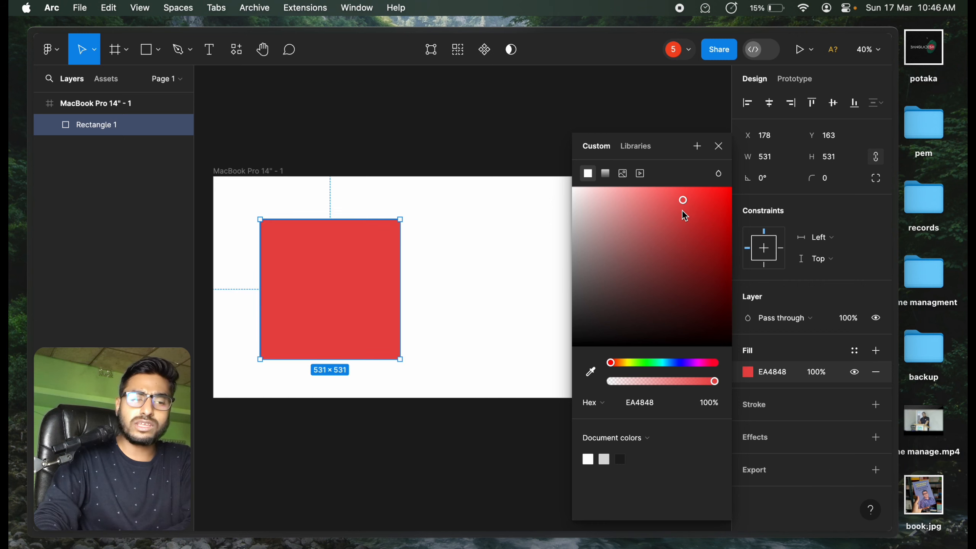
click(669, 362)
drag(671, 363, 673, 363)
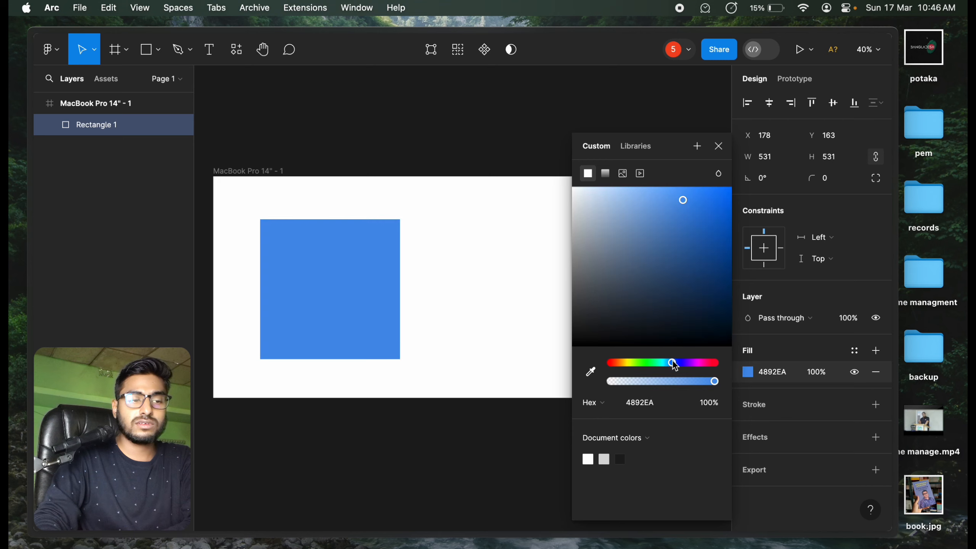
drag(695, 222, 729, 188)
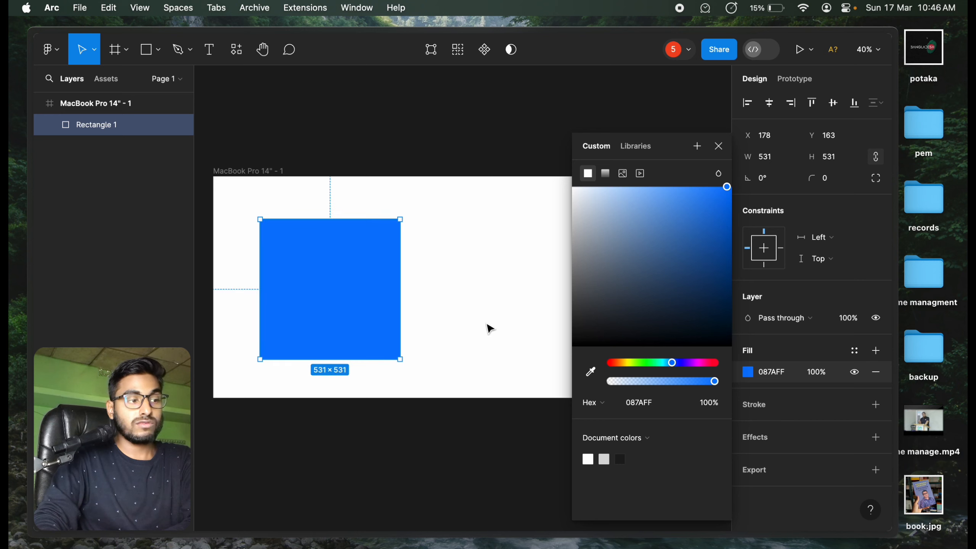
click(720, 146)
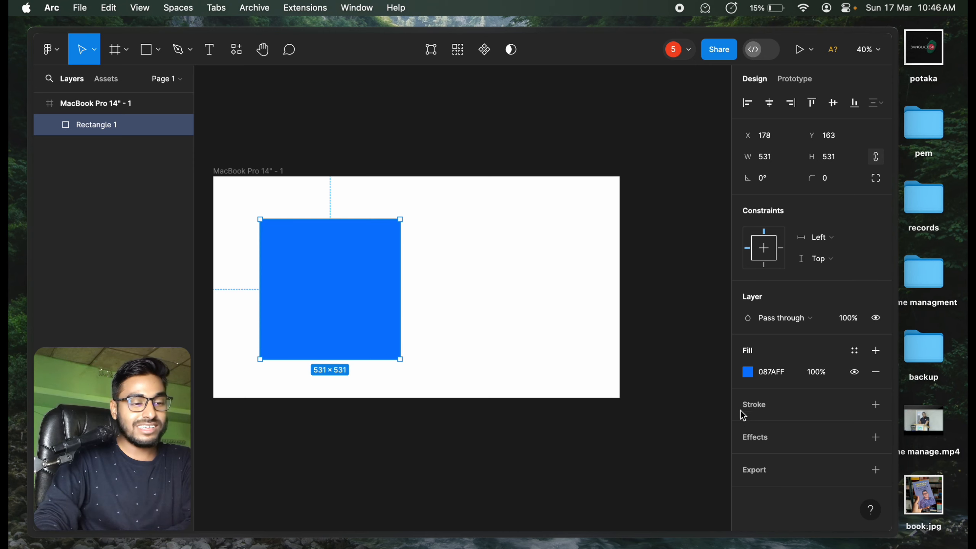
Step: Add a black inside stroke to the blue square, trying widths of 15 and 25 before setting it to 50
click(876, 405)
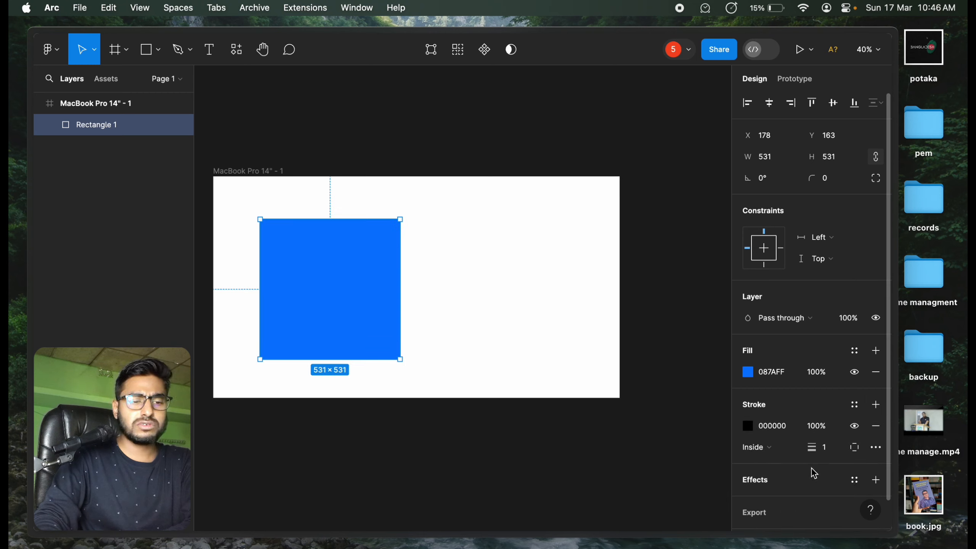
click(831, 451)
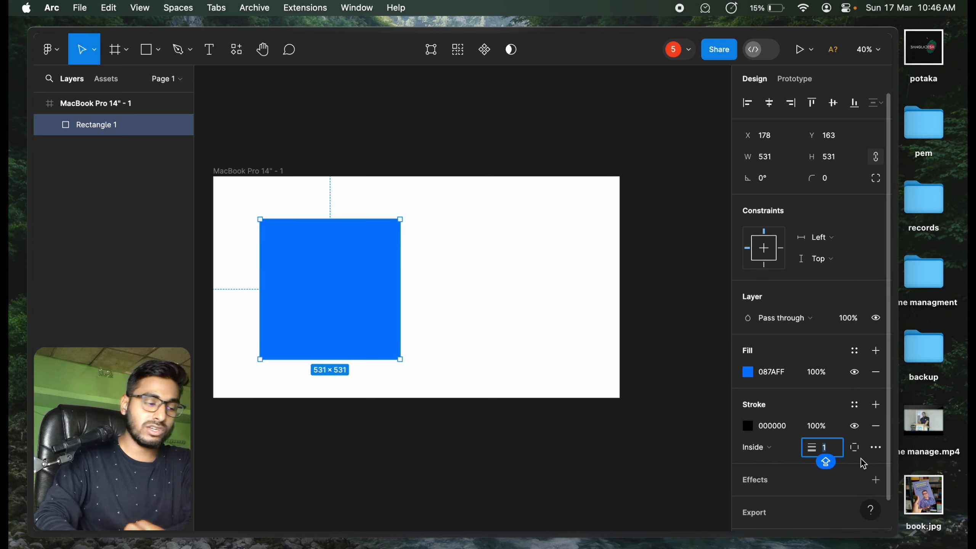
text(15)
key(Return)
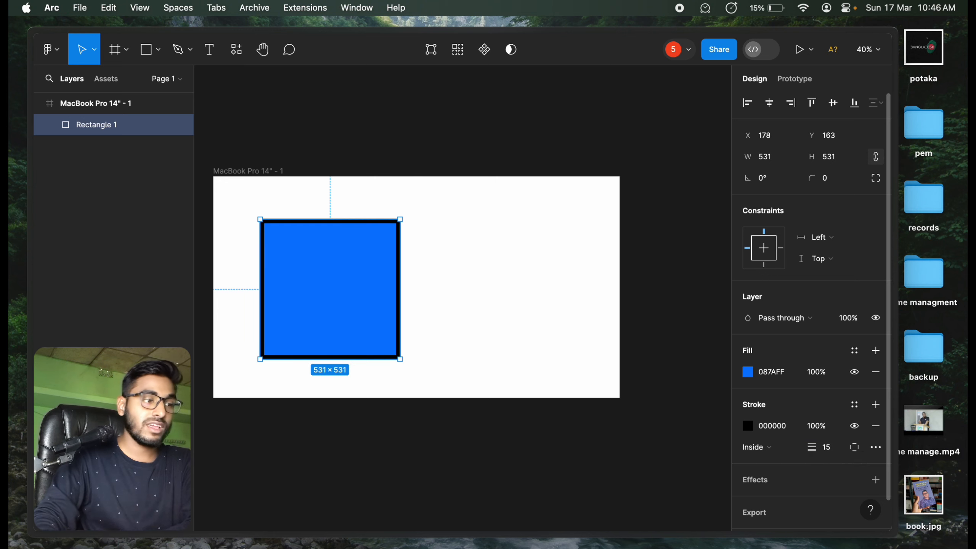
click(835, 453)
text(25)
key(Return)
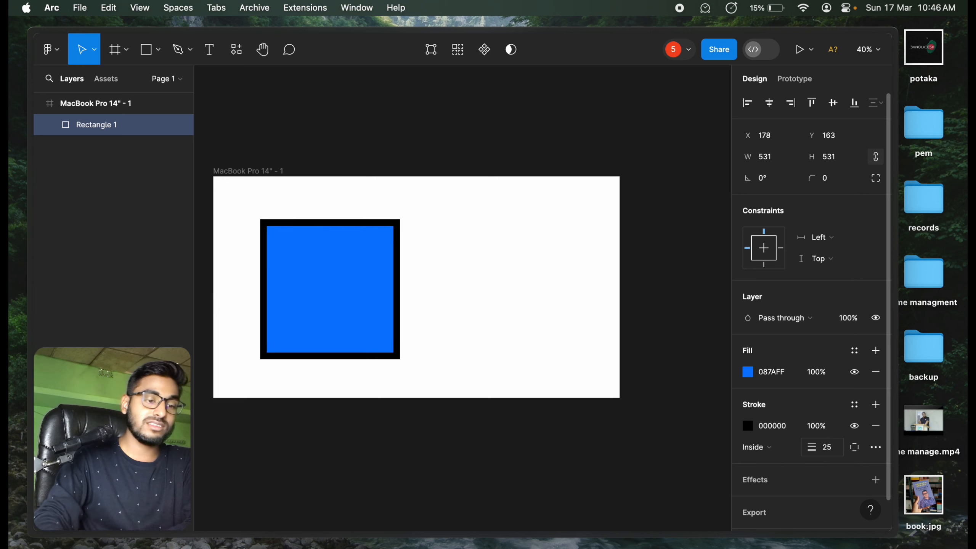
click(832, 450)
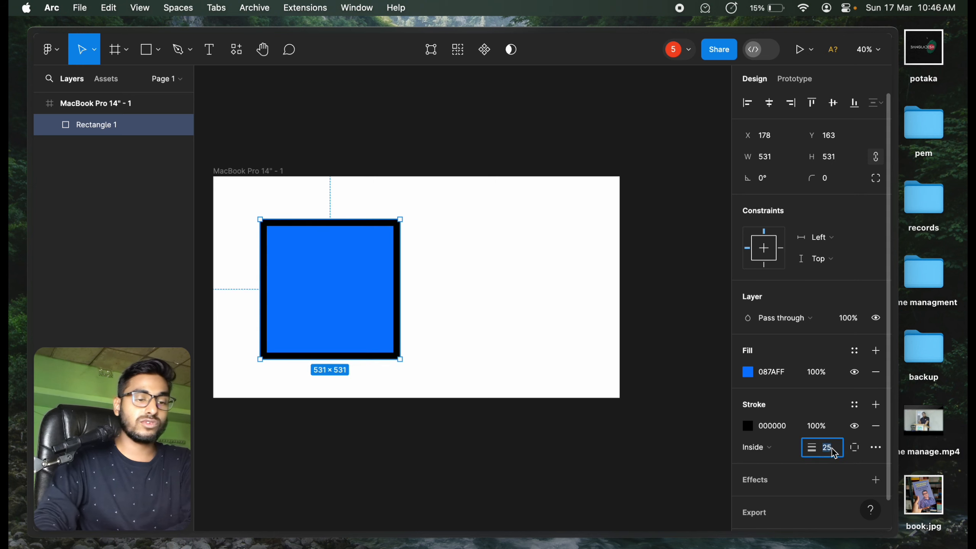
text(50)
key(Return)
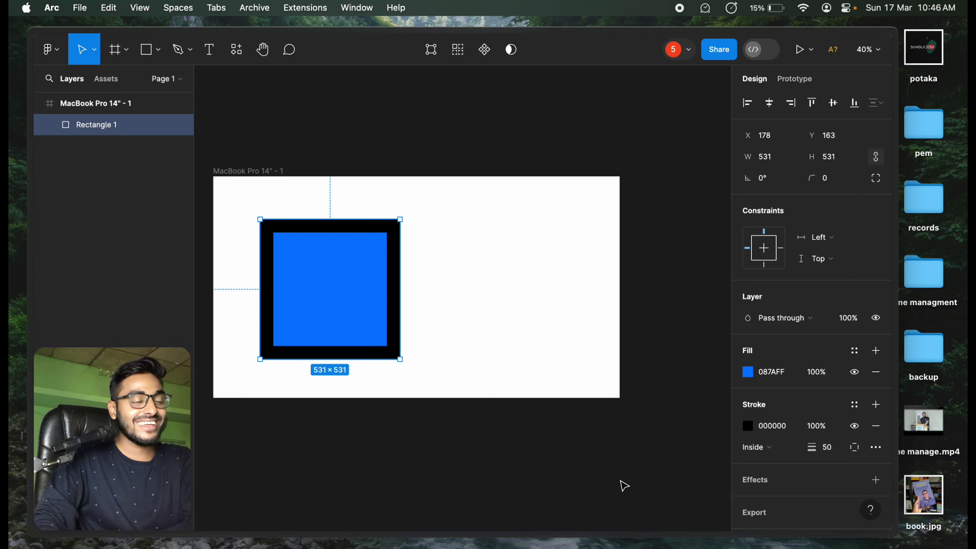
click(438, 208)
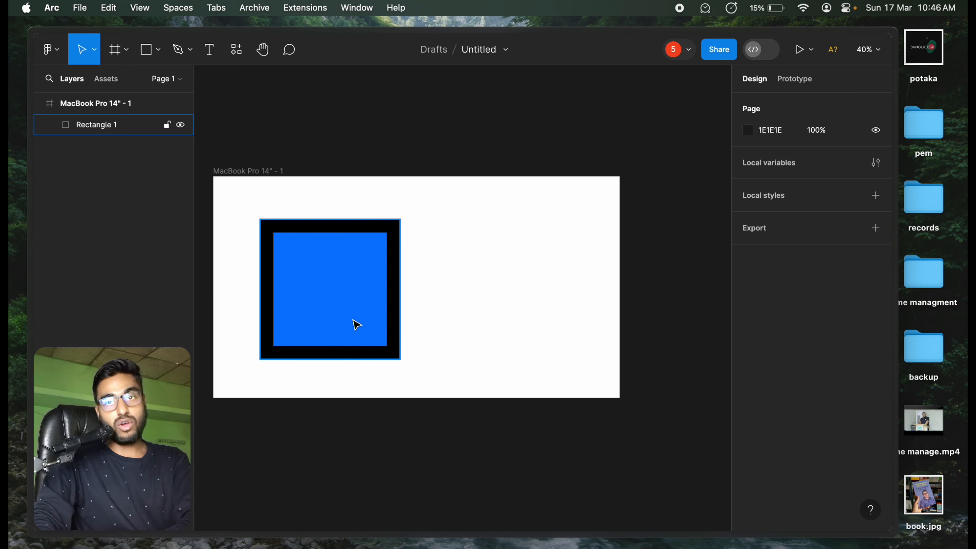
Step: Round the blue square's corners, trying radii of 25 and 50 before setting the radius to 100
click(355, 320)
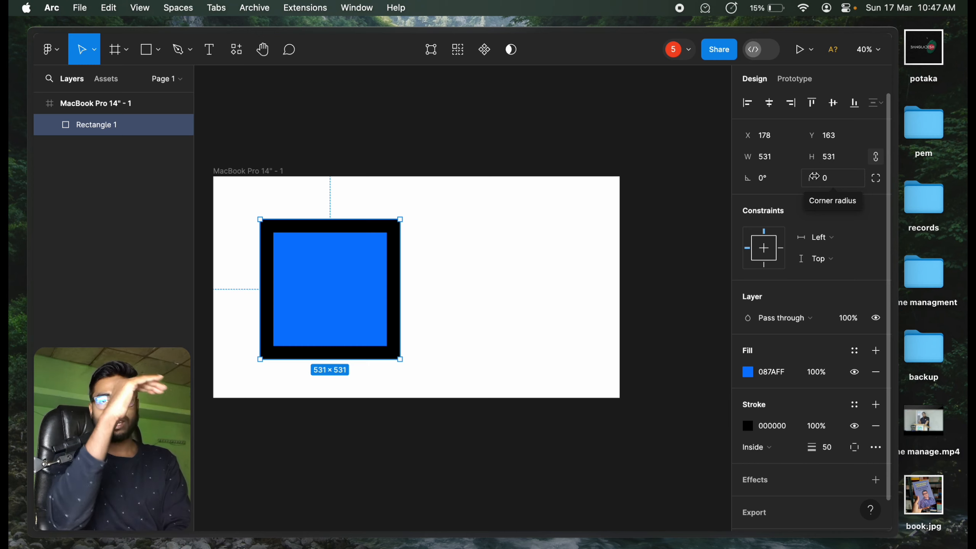
click(837, 181)
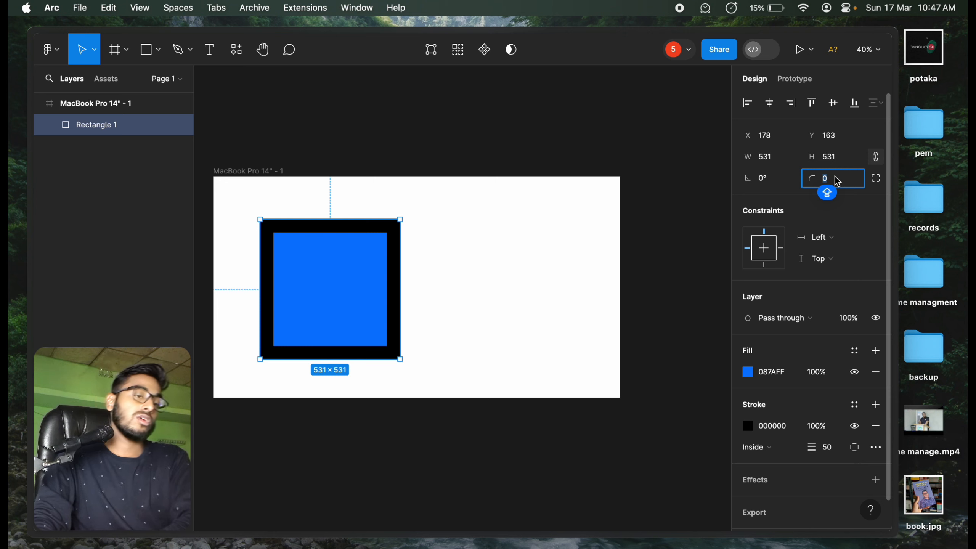
text(2)
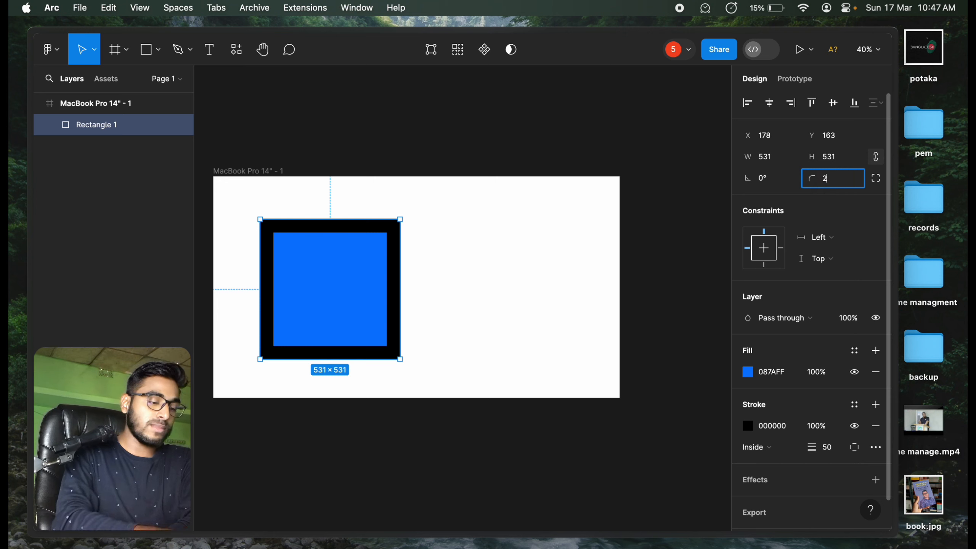
text(5)
key(Return)
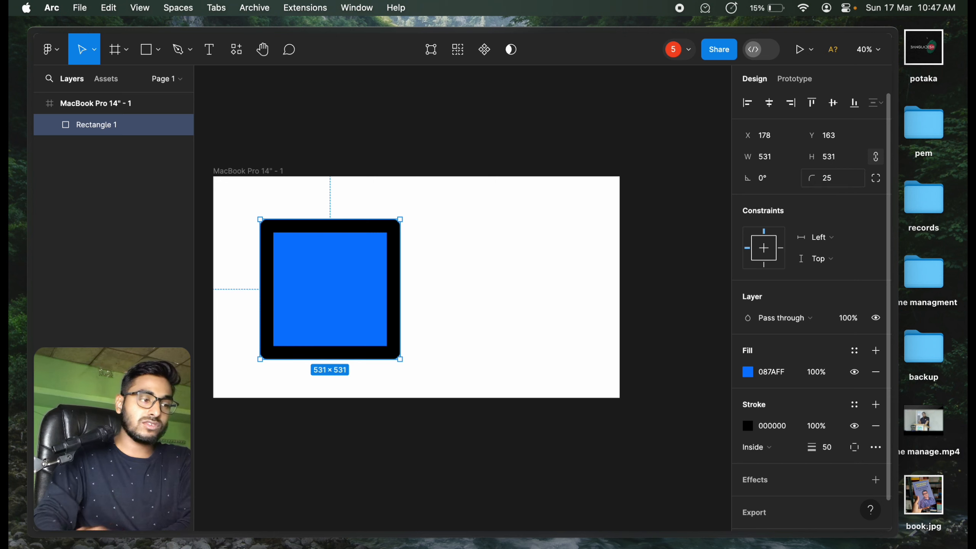
click(854, 187)
text(50)
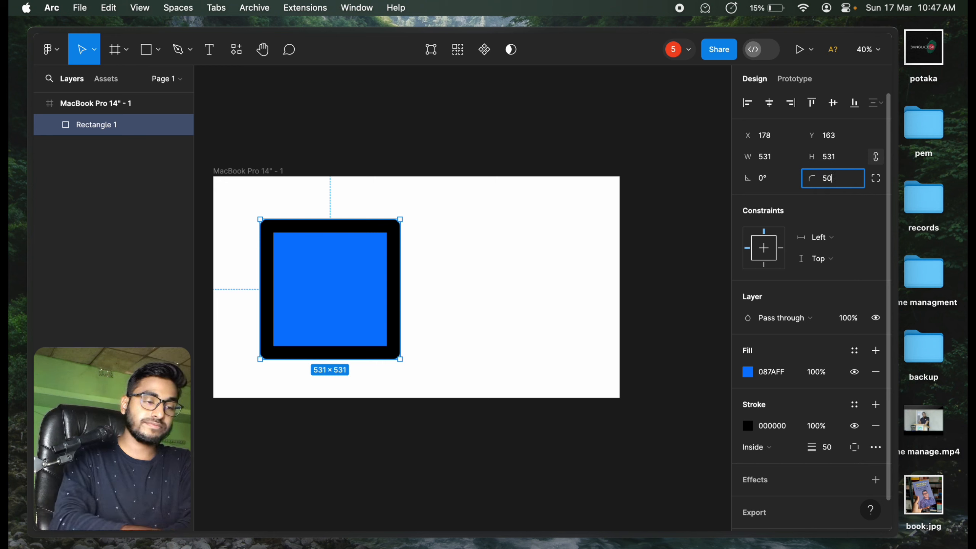
key(Return)
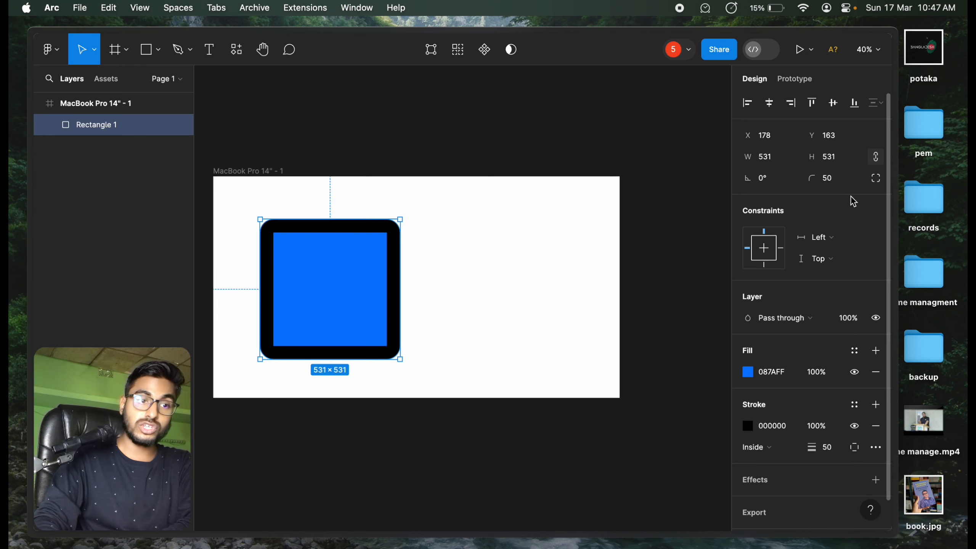
text(100)
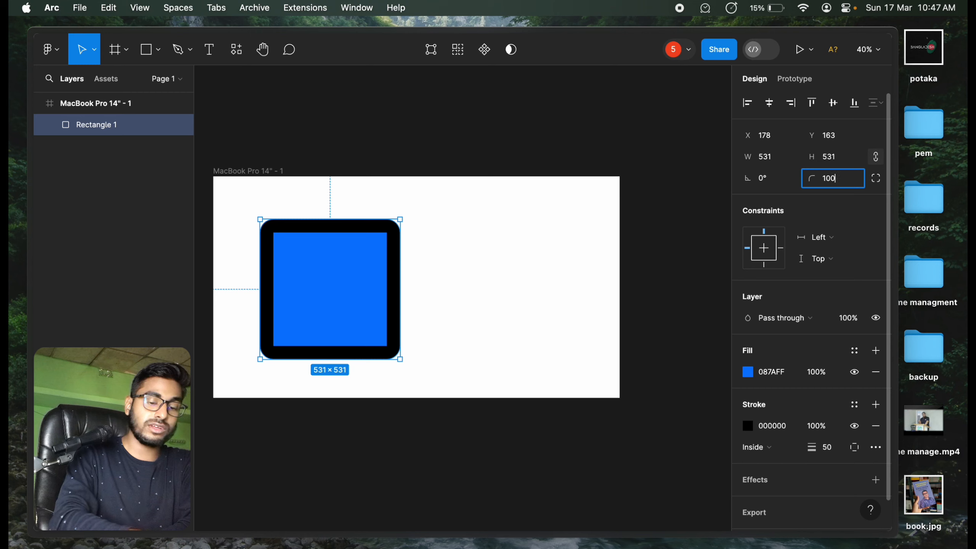
key(Return)
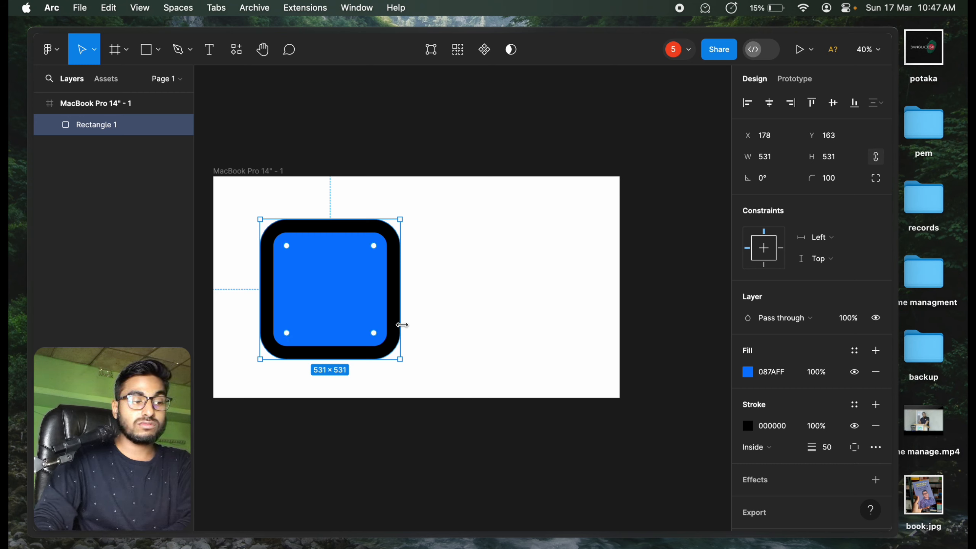
Step: Enlarge the rounded blue square into a wide rectangle of about 929 × 586
drag(402, 324, 460, 316)
drag(420, 359, 463, 374)
key(shift)
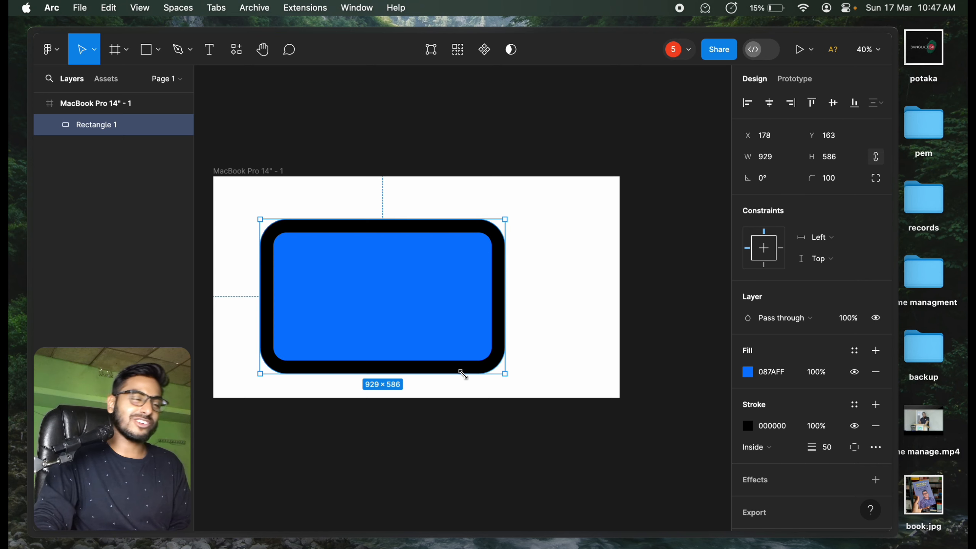
click(588, 305)
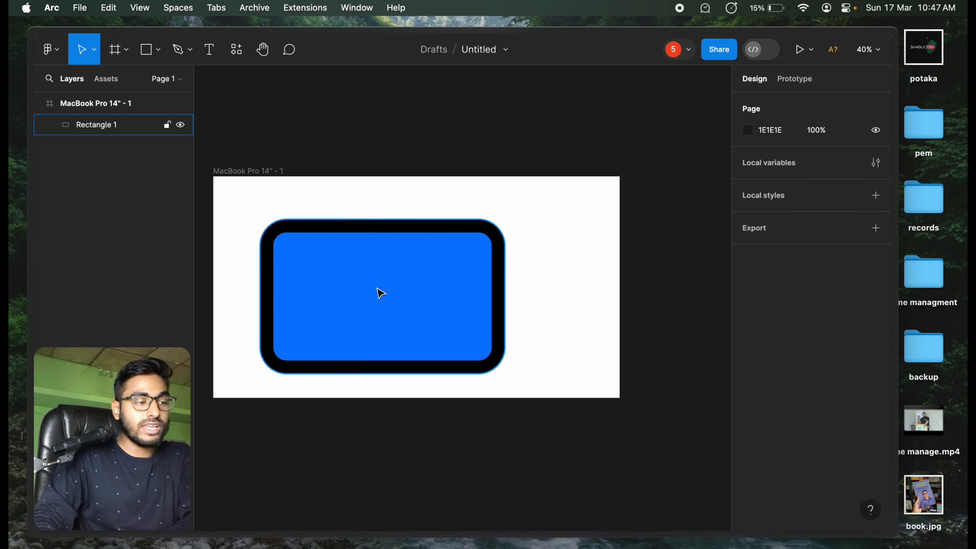
Step: Draw a tall ellipse about 296 × 605 to the right of the blue rectangle inside the frame
click(379, 292)
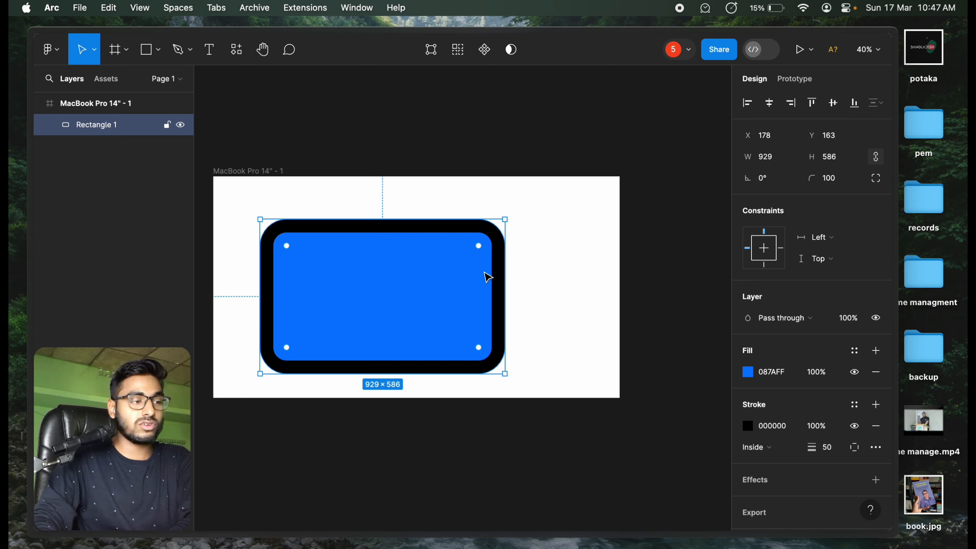
click(160, 49)
click(159, 131)
mouse_move(523, 197)
mouse_down()
mouse_move(579, 360)
mouse_move(602, 357)
mouse_up()
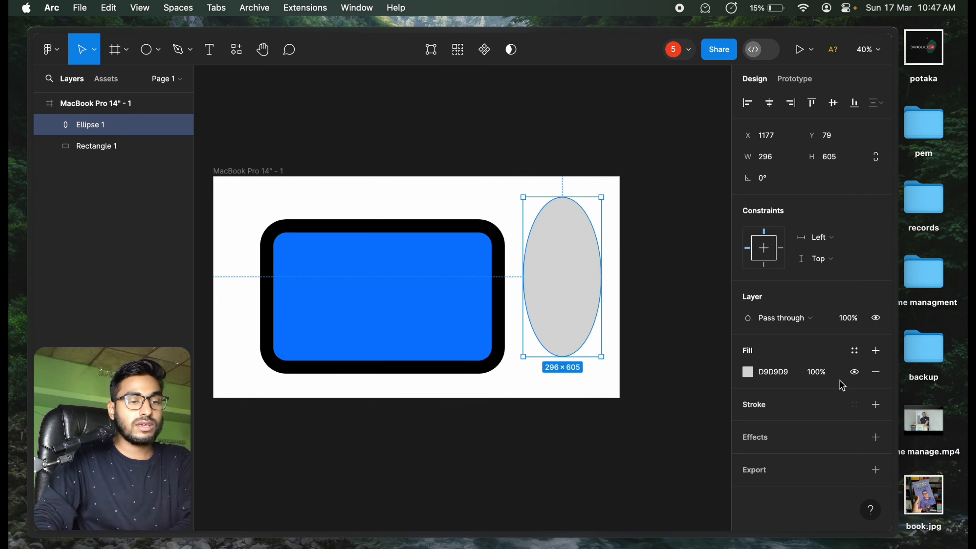
Step: Change the ellipse's fill to the red FF5454
click(747, 371)
drag(638, 294, 679, 187)
click(433, 203)
Step: Add a black stroke to the red ellipse and set its weight to 25
click(574, 257)
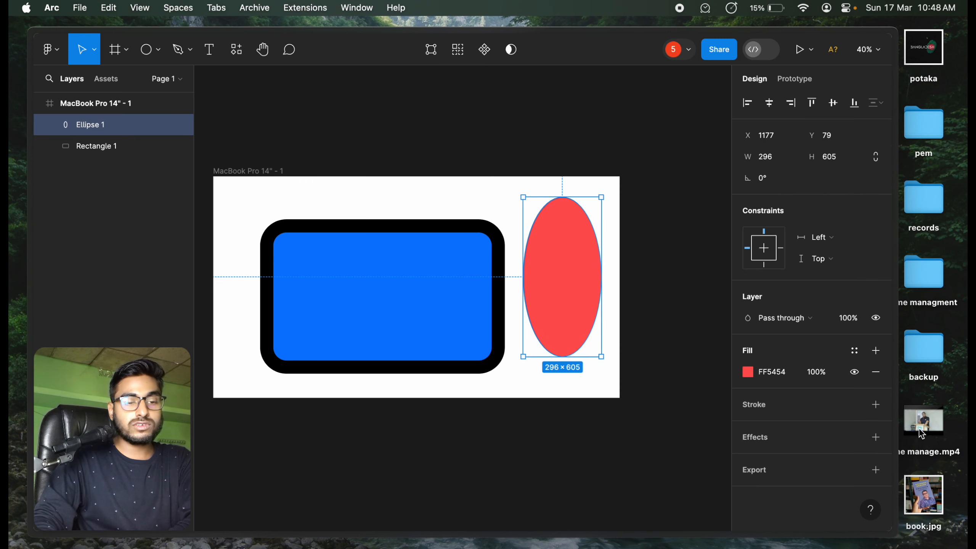
click(876, 405)
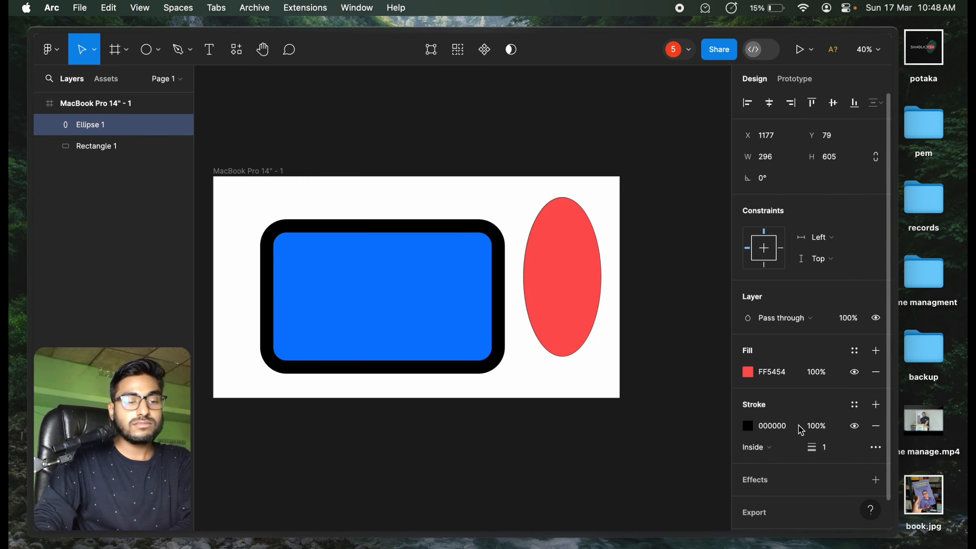
click(748, 427)
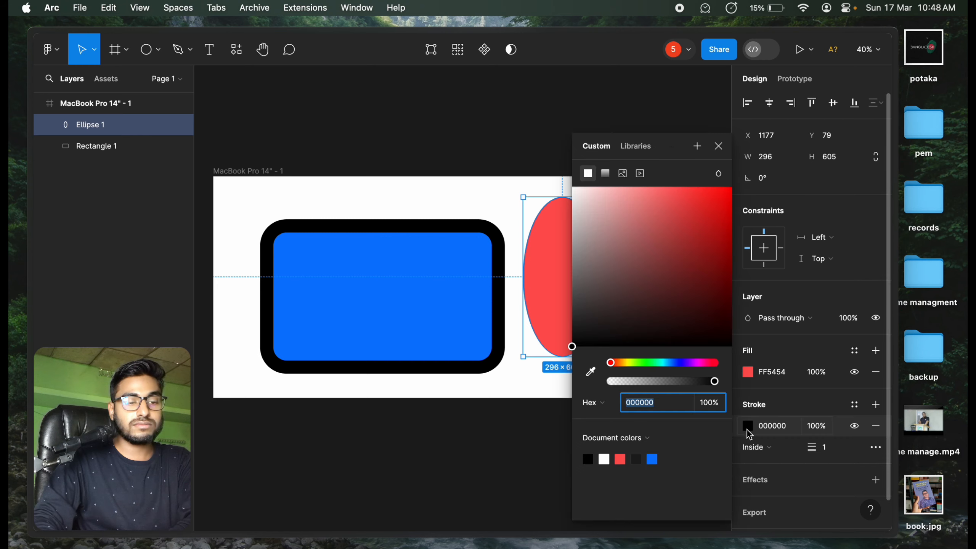
click(749, 434)
click(837, 453)
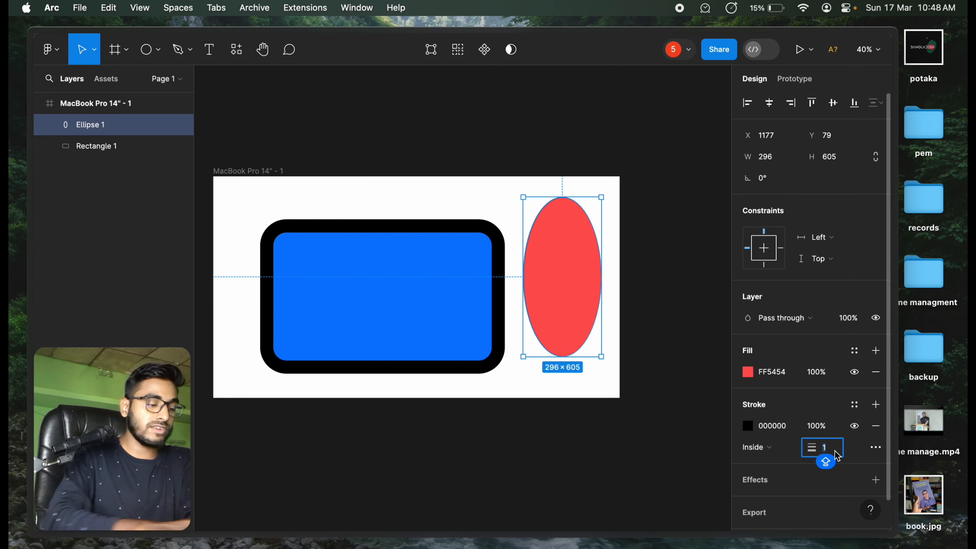
text(25)
key(Return)
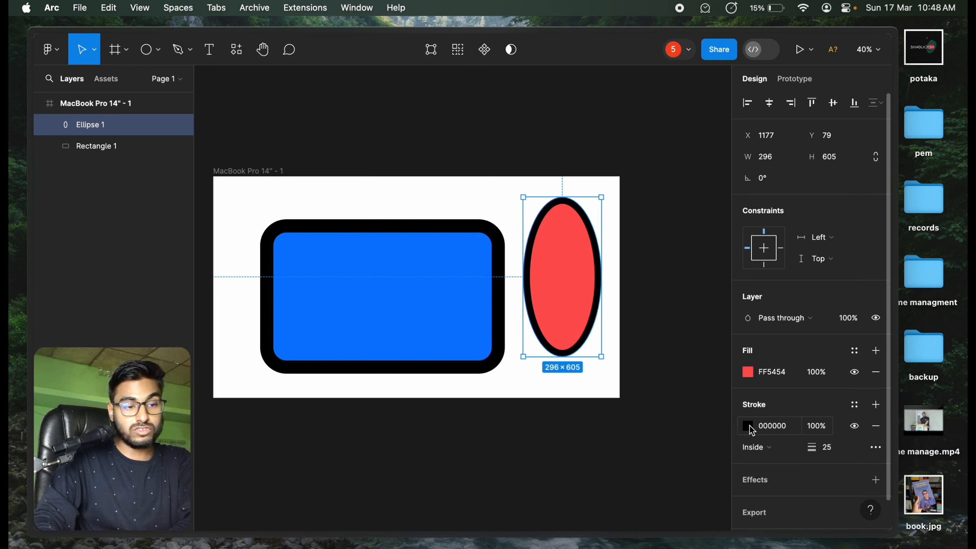
Step: Change the ellipse's stroke colour to the green 33A000
click(749, 425)
click(706, 188)
drag(709, 192, 685, 232)
click(671, 363)
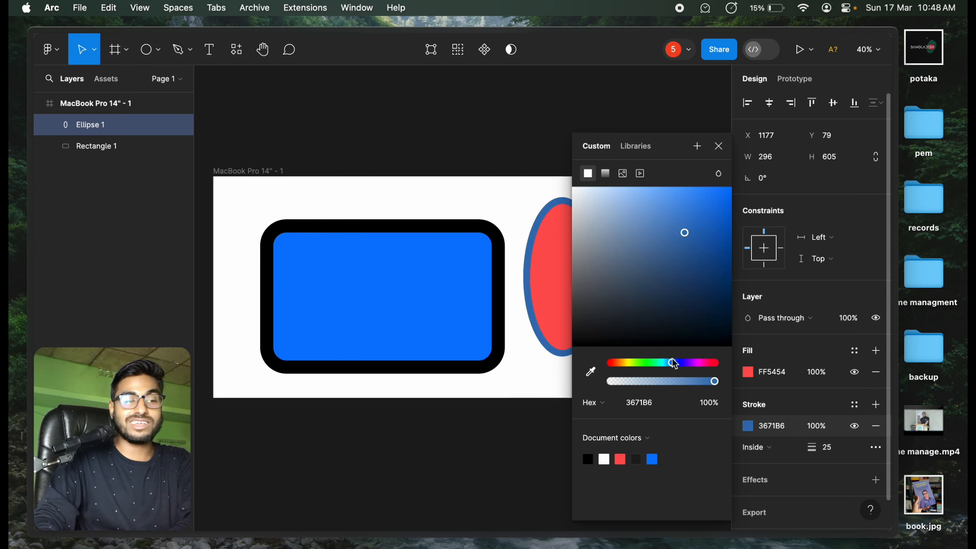
drag(649, 363, 641, 364)
mouse_move(709, 260)
mouse_down()
mouse_move(710, 190)
mouse_move(746, 279)
mouse_move(758, 273)
mouse_move(754, 253)
mouse_up()
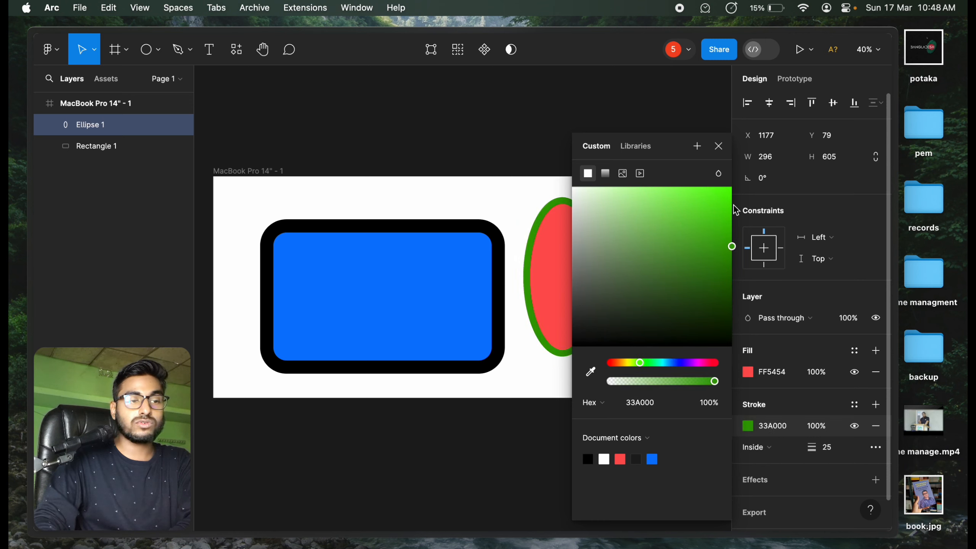
click(718, 146)
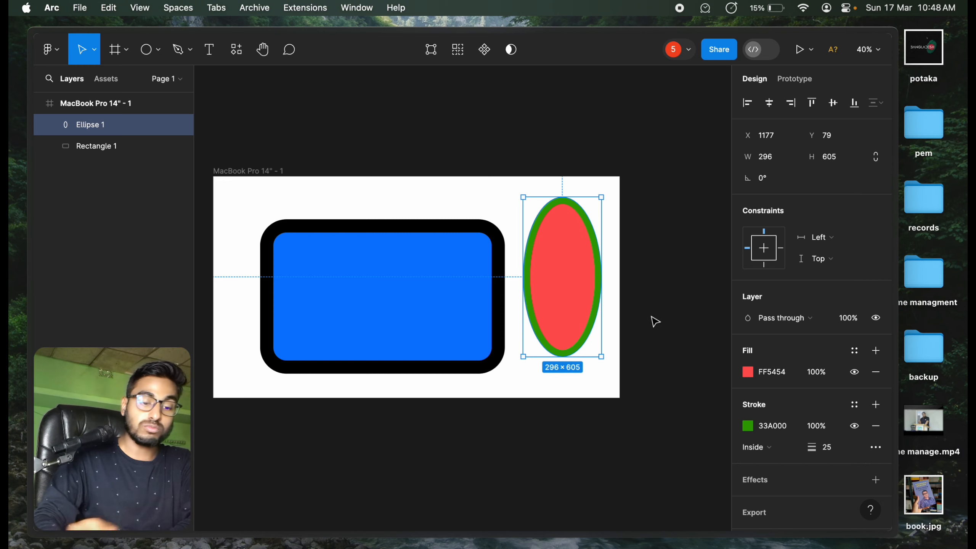
Step: Delete the ellipse and limit the blue rectangle's stroke to its bottom side
key(Delete)
click(326, 291)
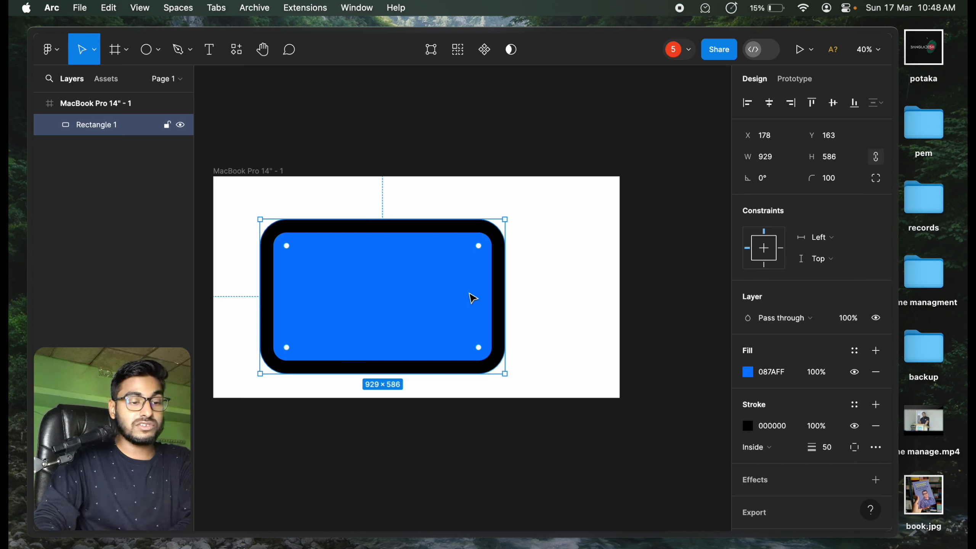
click(854, 448)
click(862, 454)
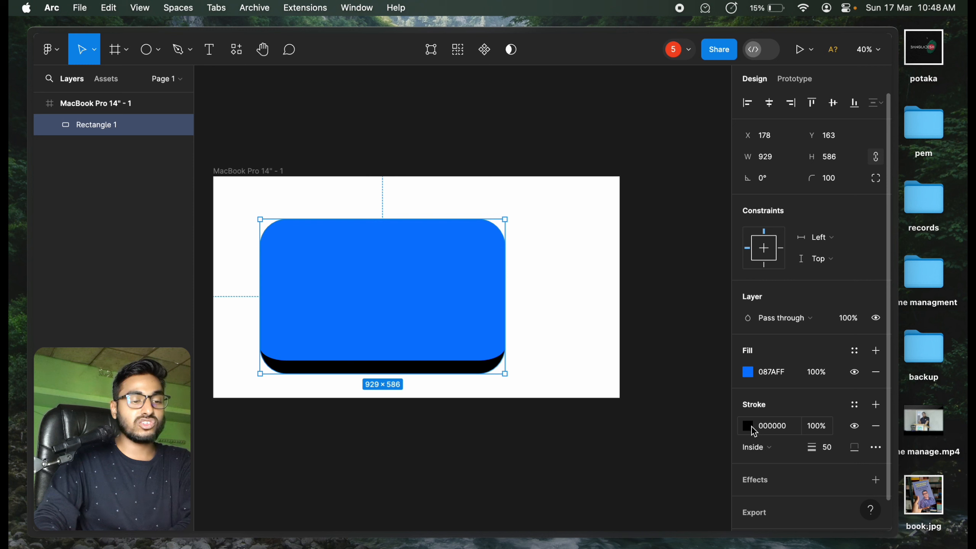
Step: Recolour the rectangle with the red FF4242 for its stroke and the light grey EBEBEB for its fill
click(751, 426)
drag(664, 285, 694, 150)
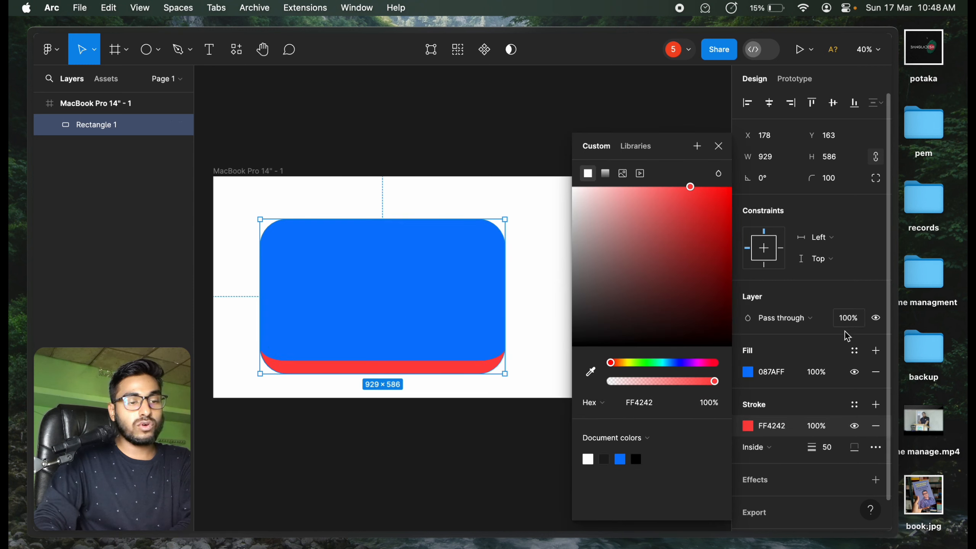
click(748, 373)
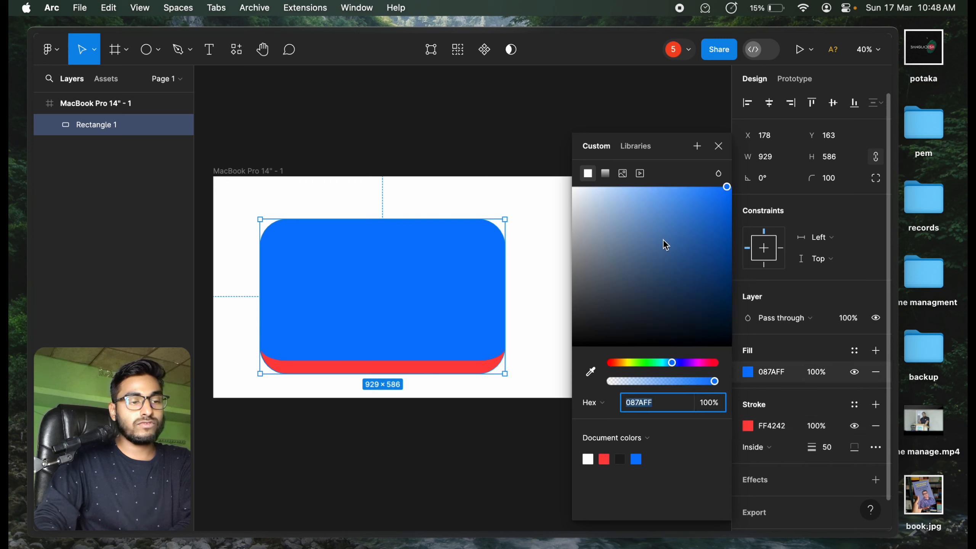
drag(666, 245, 546, 200)
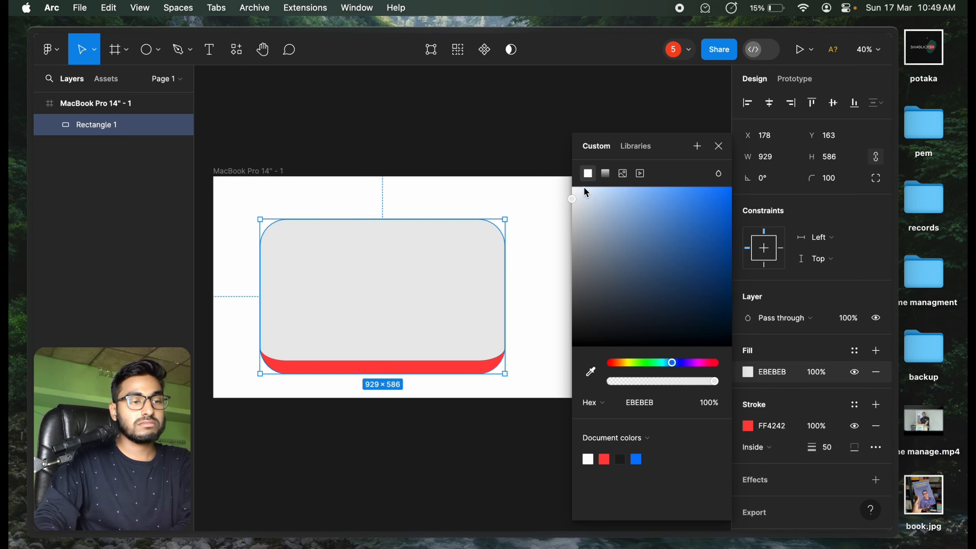
click(718, 145)
Step: Move the rectangle to about X 322, Y 127 in the frame and show its stroke on the left side only
drag(446, 276, 461, 278)
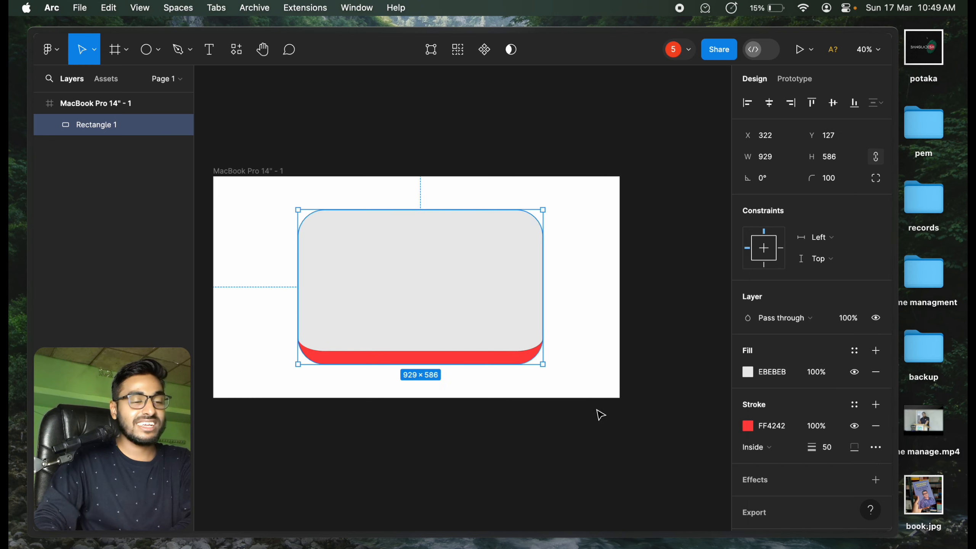
click(851, 453)
click(833, 468)
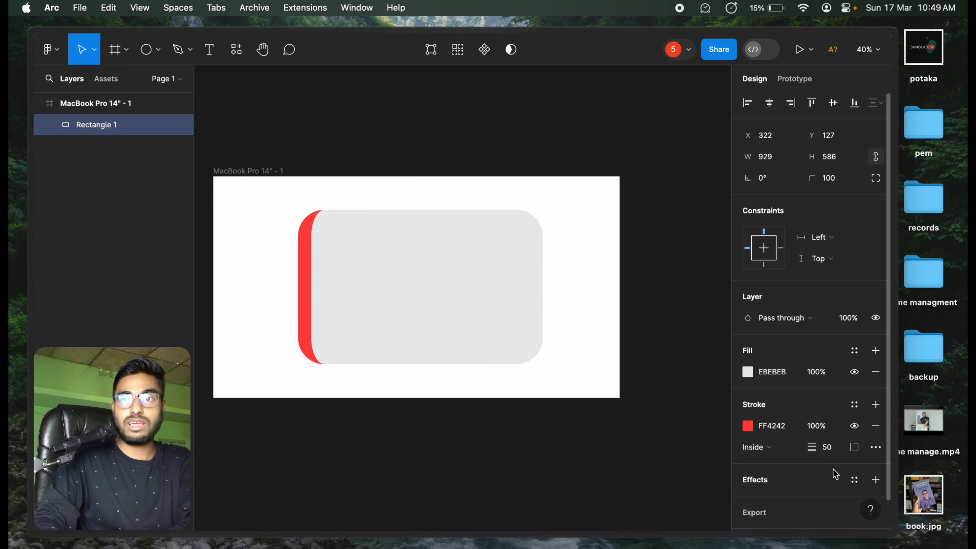
Step: Switch the rectangle to custom per-side strokes and try a bottom weight of 25 before setting it to 50
click(854, 447)
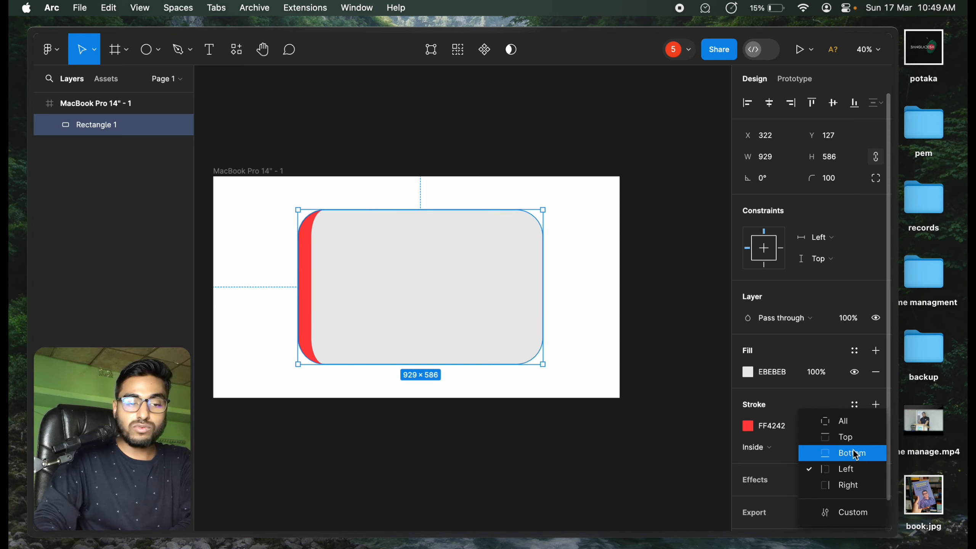
click(861, 519)
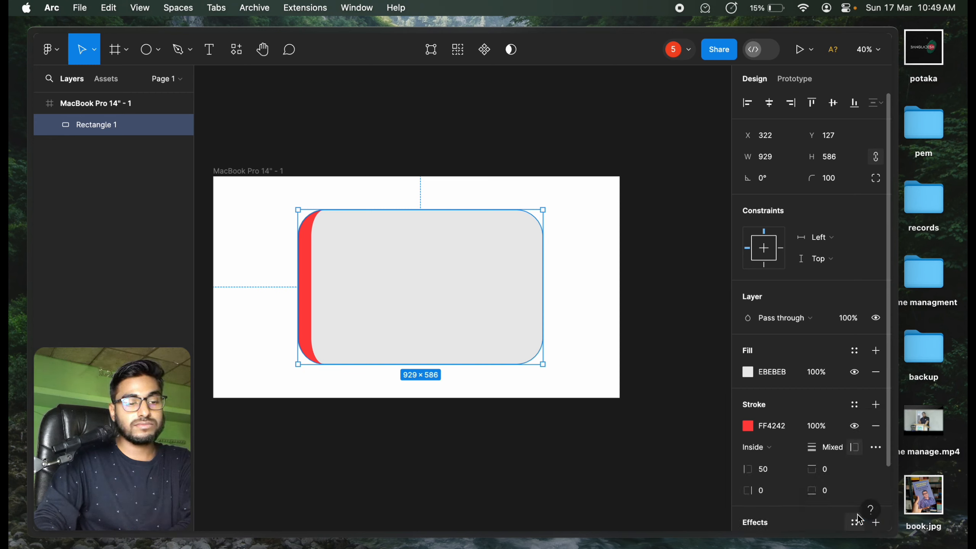
click(787, 470)
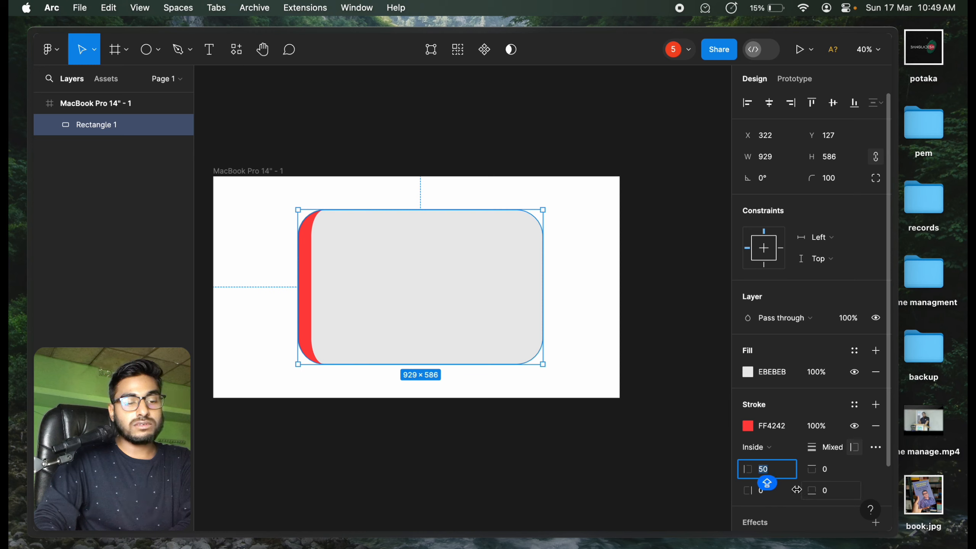
click(841, 494)
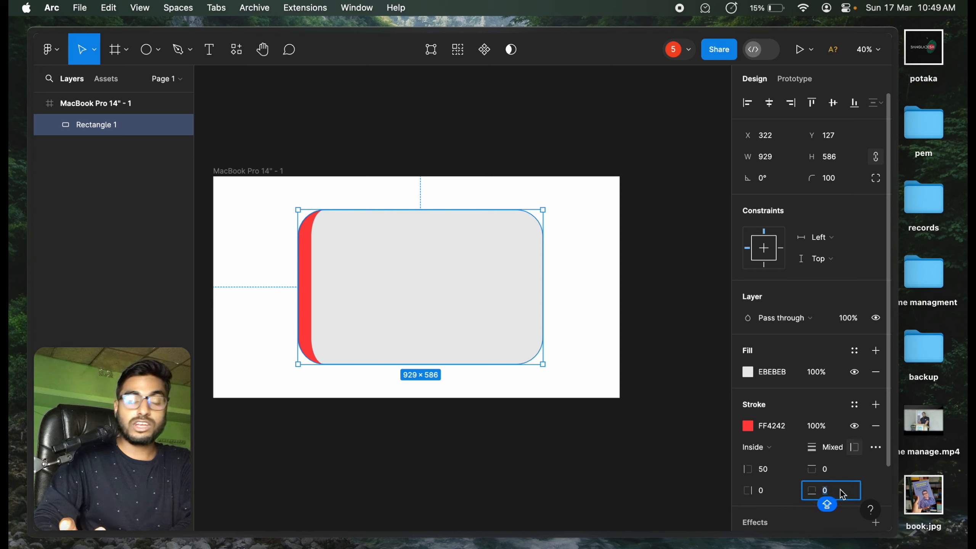
text(25)
key(Return)
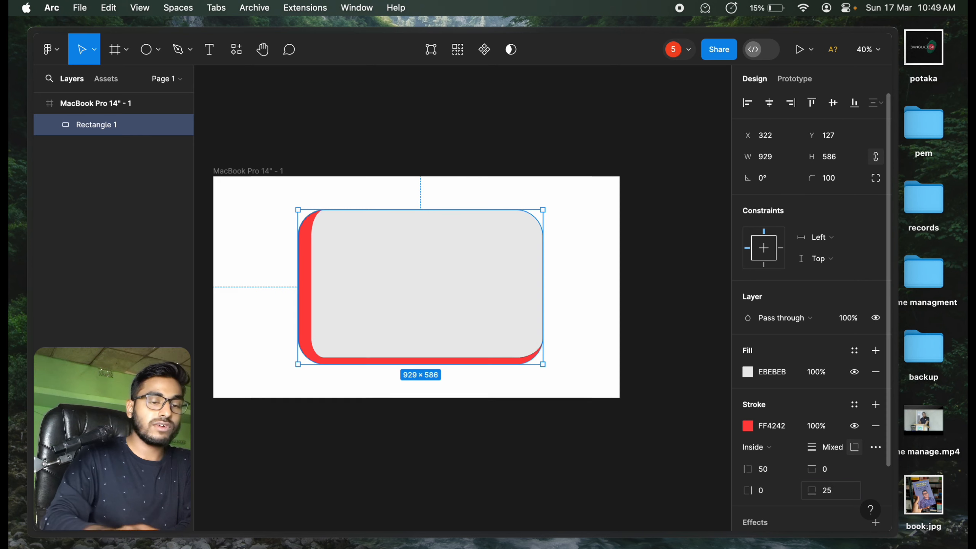
click(844, 494)
text(50)
key(Return)
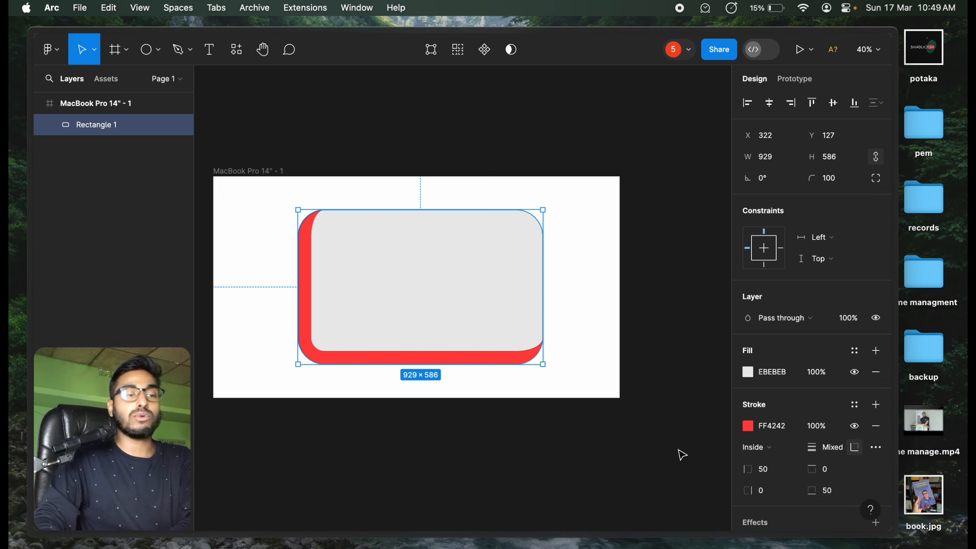
click(579, 456)
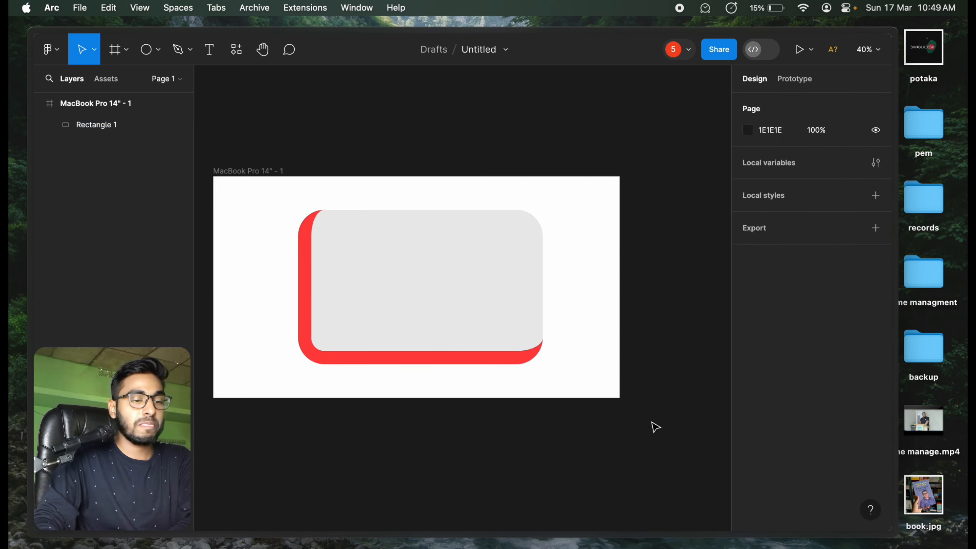
Step: Set the grey rectangle's width to 1500 with its proportions locked
click(412, 320)
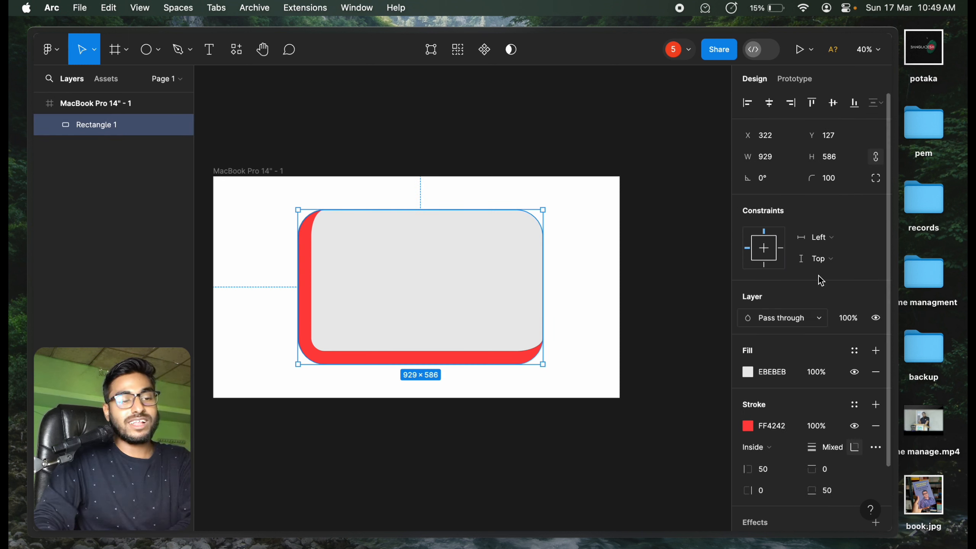
scroll(813, 283, down, 2)
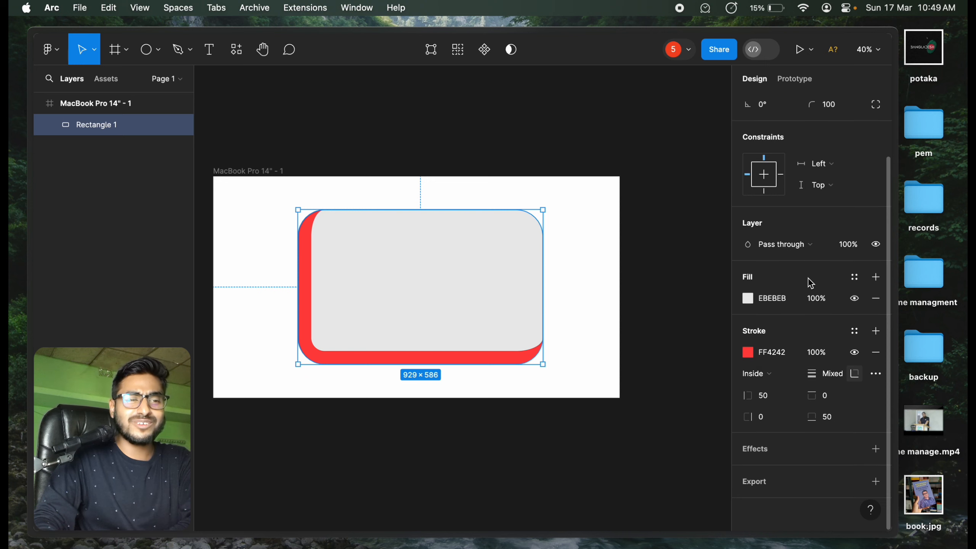
scroll(808, 278, up, 2)
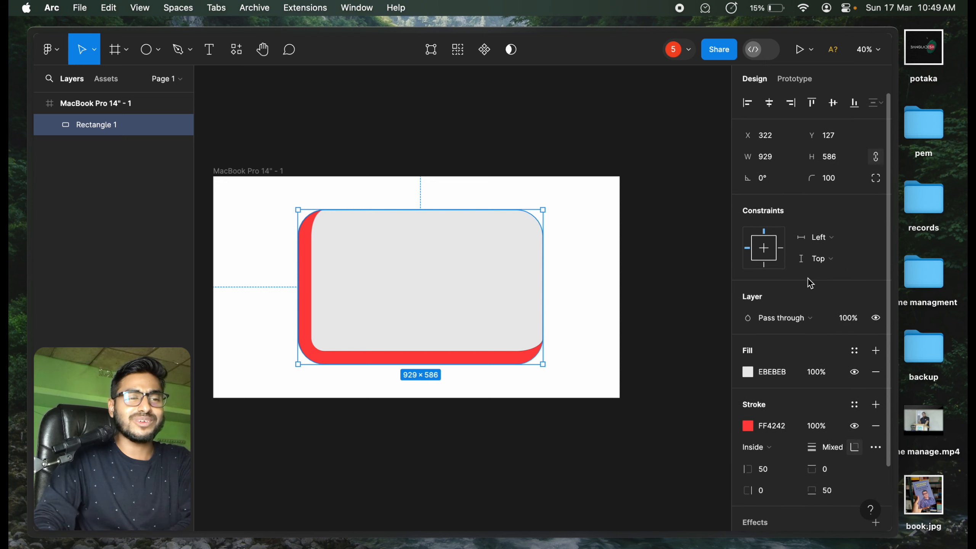
click(778, 157)
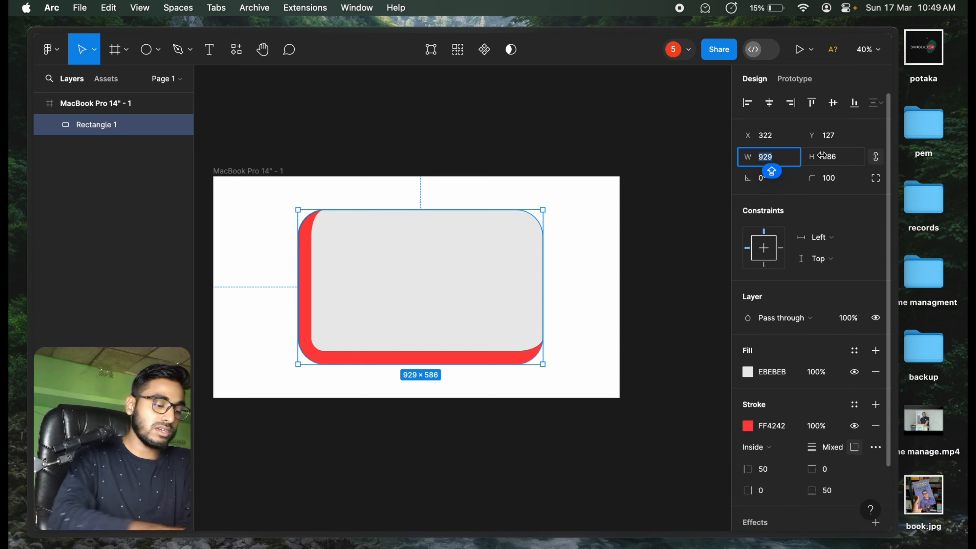
text(1500)
key(Return)
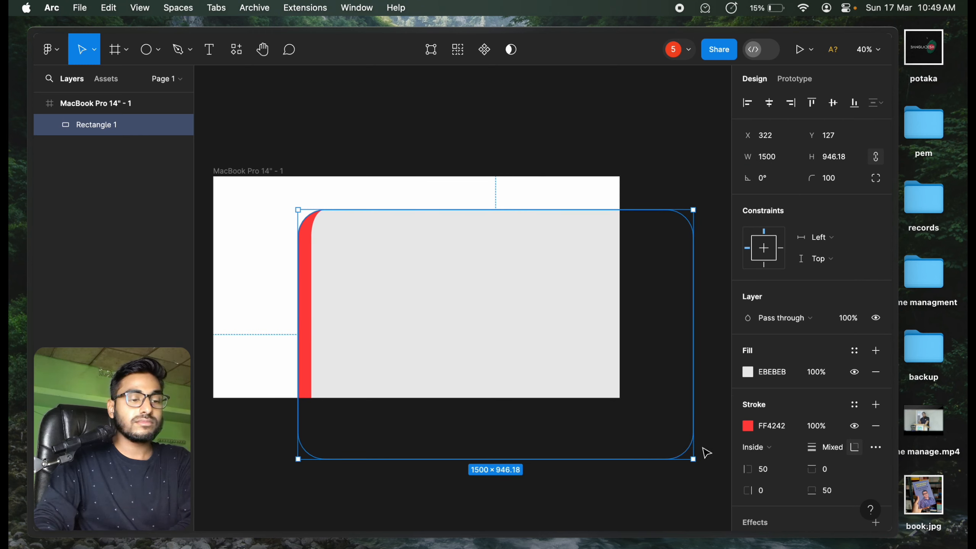
Step: Resize the grey rectangle by its edges to about 820 × 415 so it fits inside the frame
drag(691, 380, 494, 311)
drag(453, 457, 434, 302)
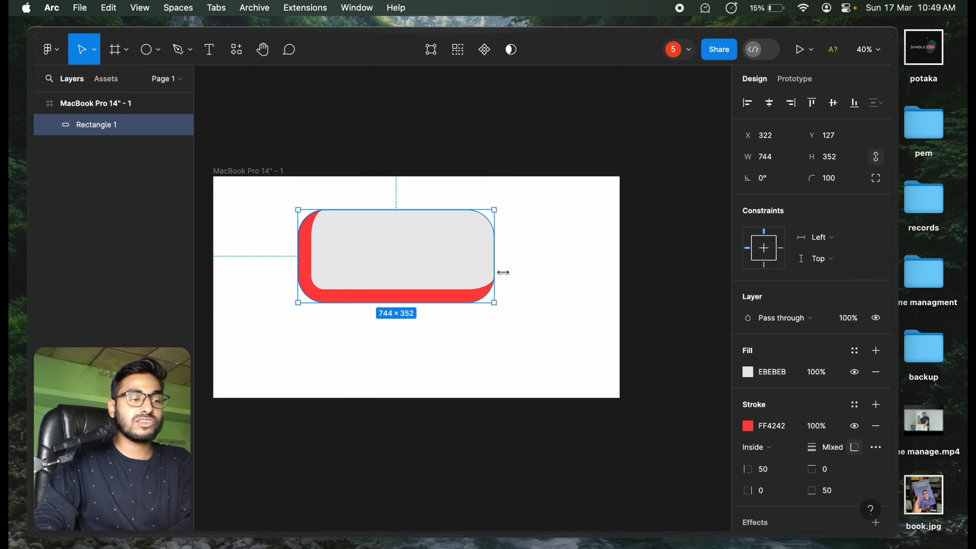
drag(494, 273, 525, 273)
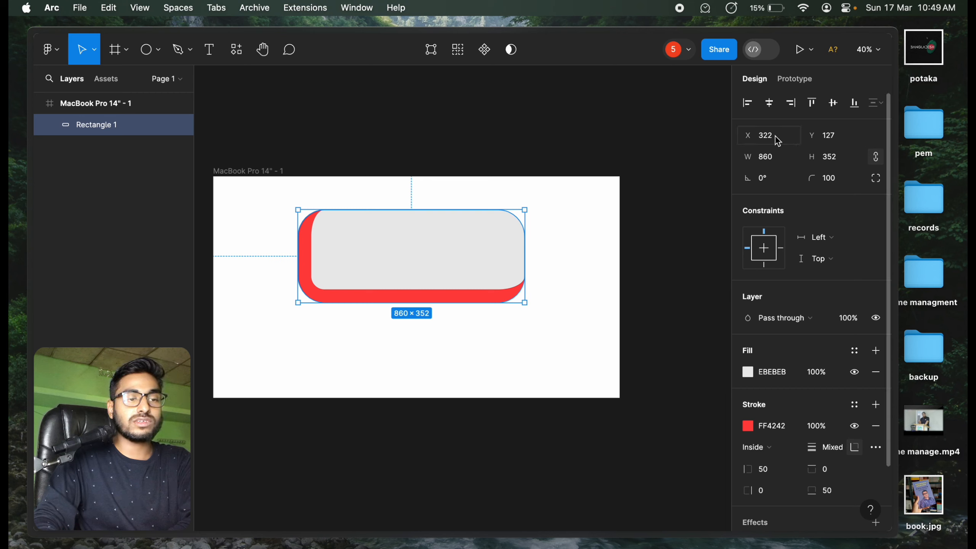
mouse_move(525, 274)
mouse_down()
mouse_move(571, 274)
mouse_move(476, 269)
mouse_move(565, 269)
mouse_move(515, 269)
mouse_up()
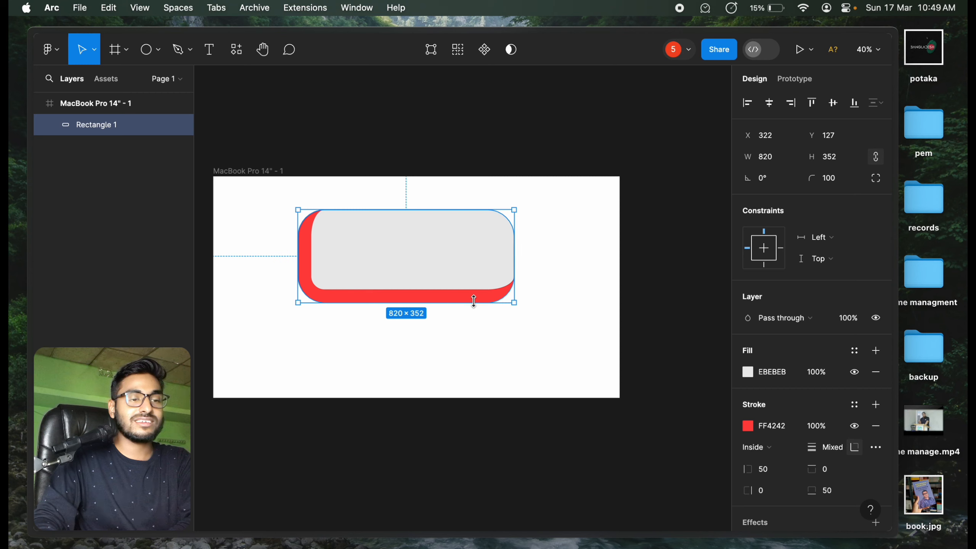
mouse_move(474, 300)
mouse_down()
mouse_move(475, 349)
mouse_move(474, 292)
mouse_move(475, 320)
mouse_up()
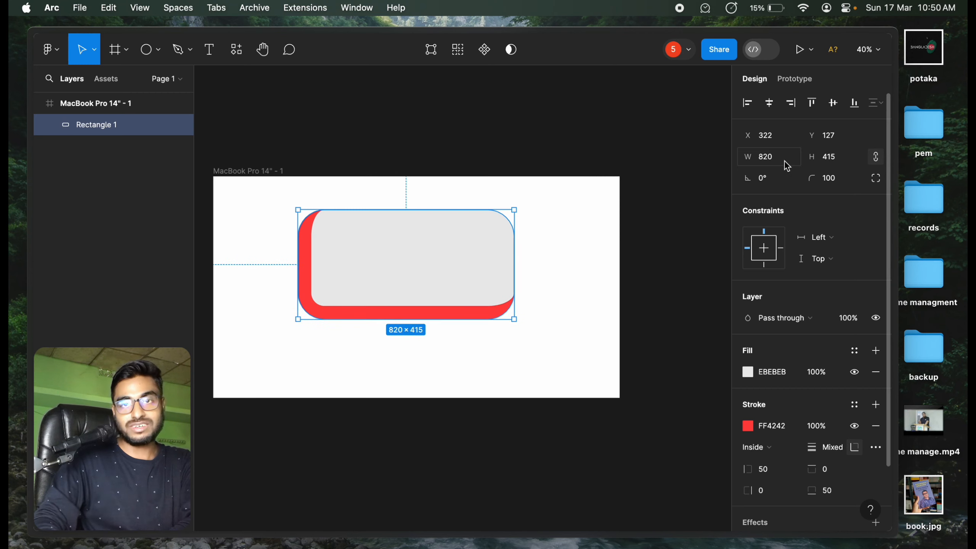
click(517, 372)
click(438, 270)
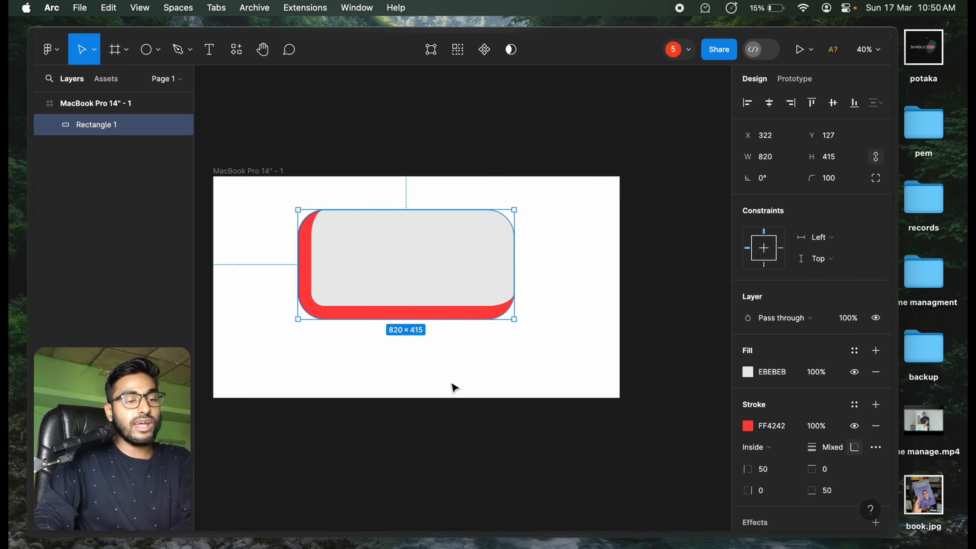
Step: Add the text "JEDYTETURERTDJGRSRSRYEWE" near the middle of the grey rectangle
scroll(781, 300, down, 3)
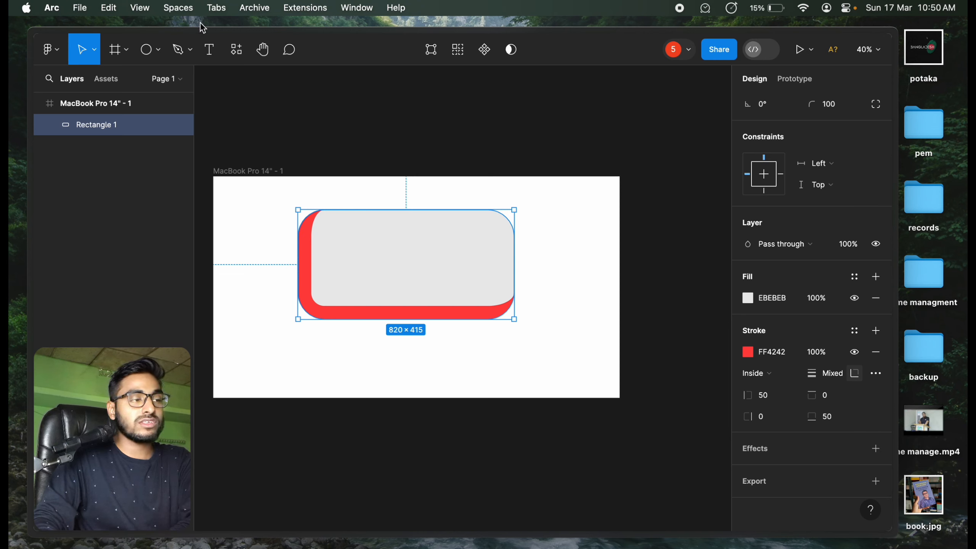
click(212, 54)
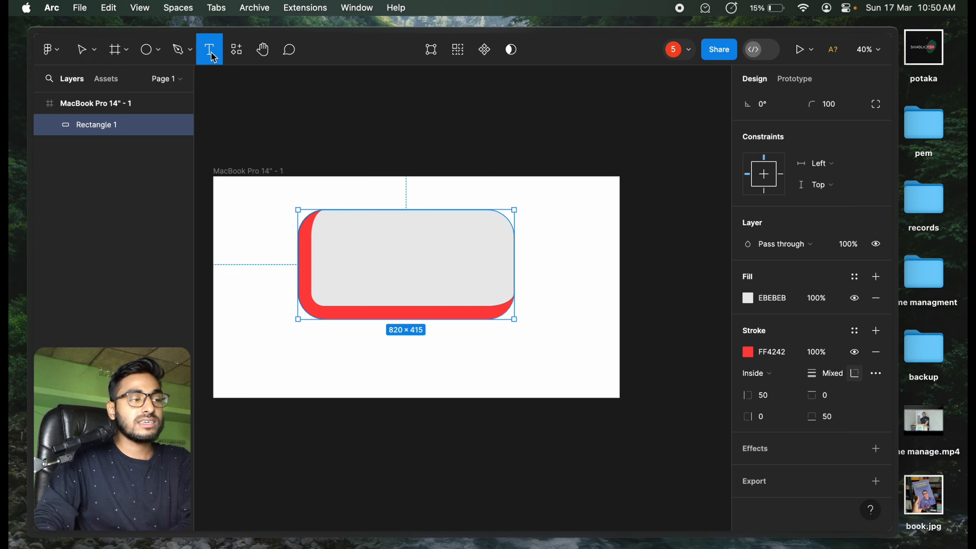
click(416, 263)
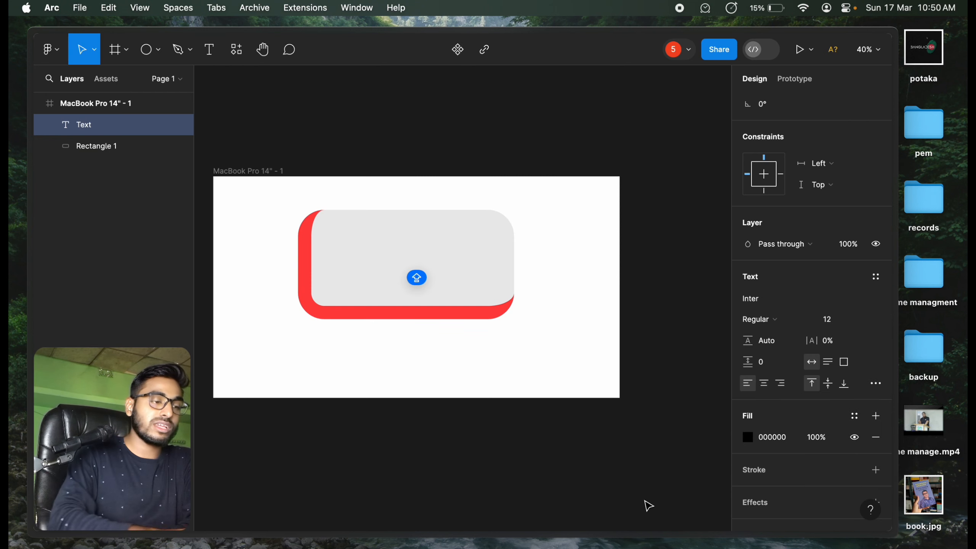
text(JEDYTETURERTDJGRSRSRYEWE)
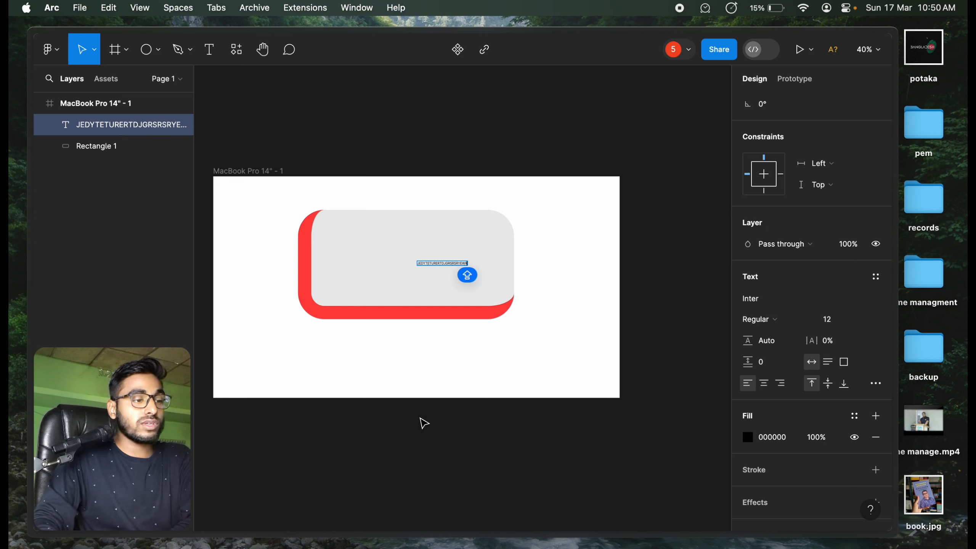
key(Escape)
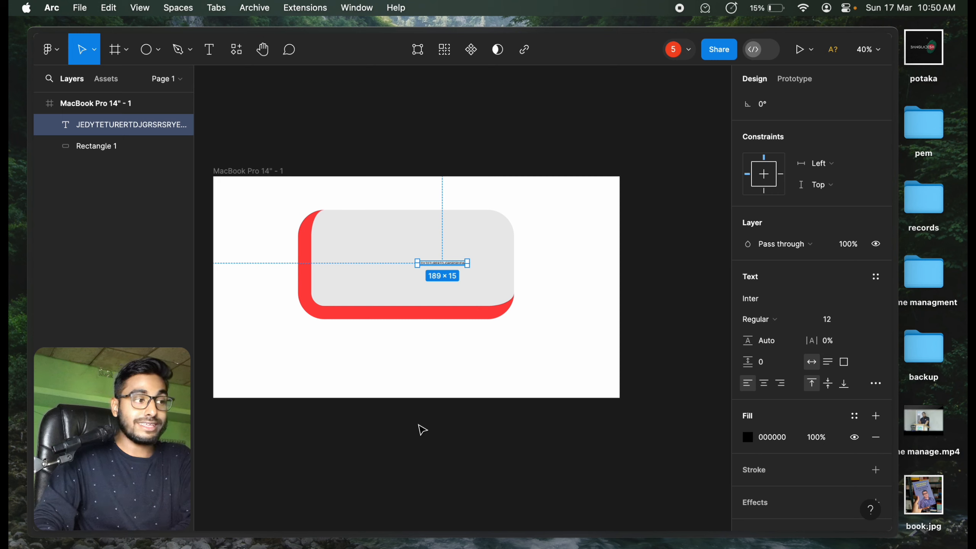